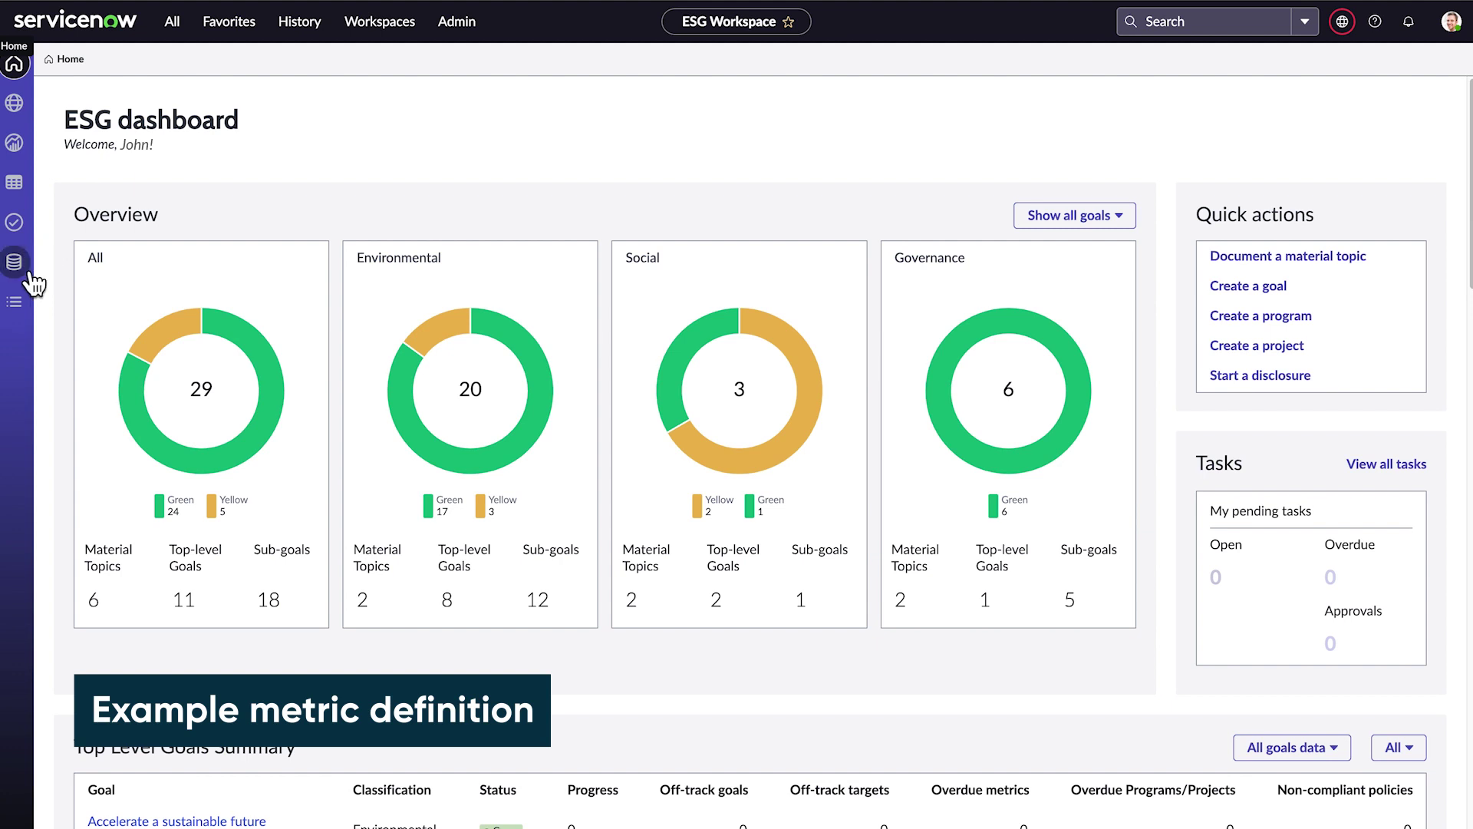
Start a new record from the Automated metric definitions list
{"action": "left_click", "coordinate": [14, 301]}
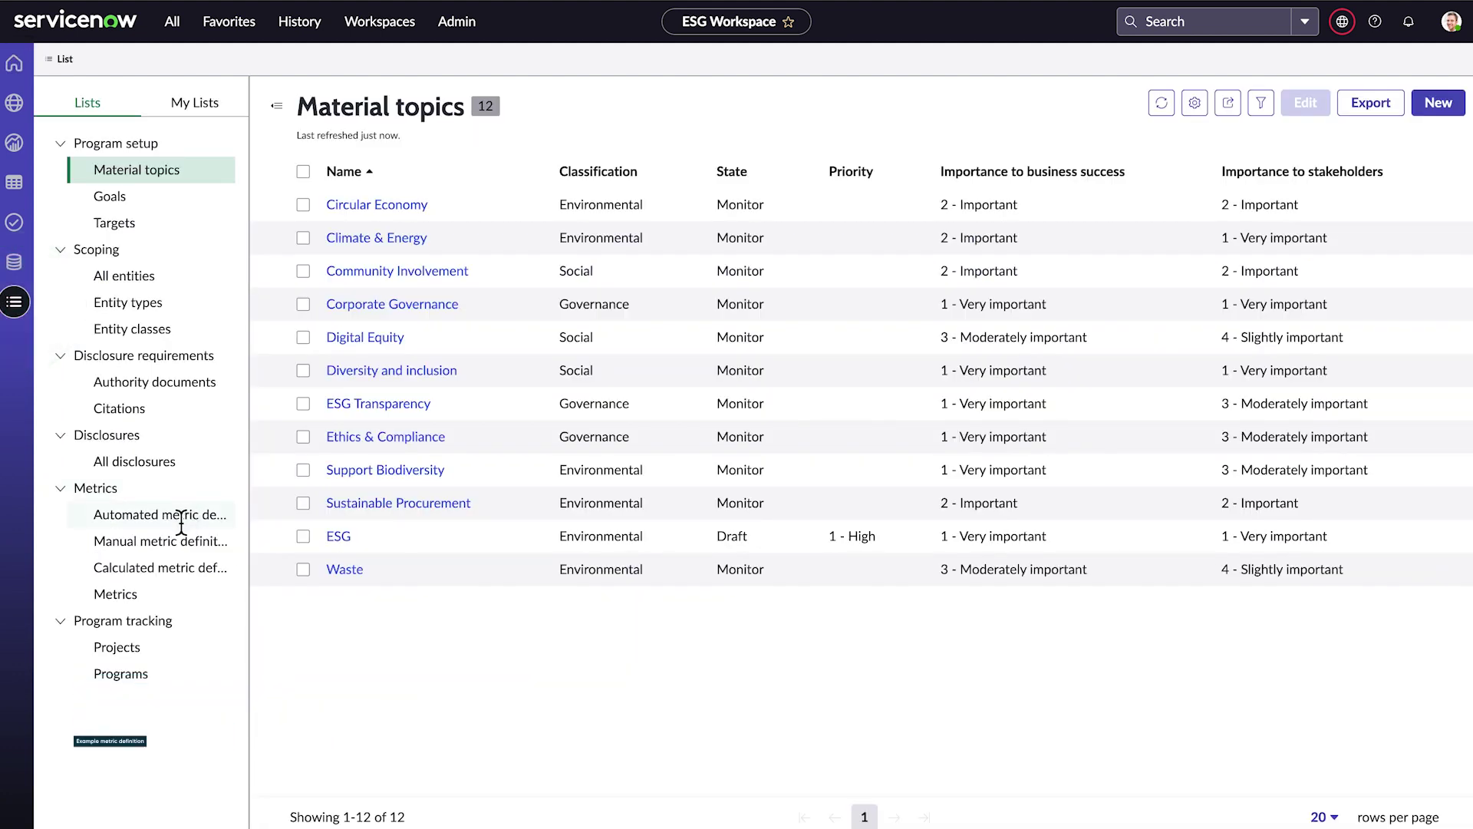
{"action": "left_click", "coordinate": [182, 515]}
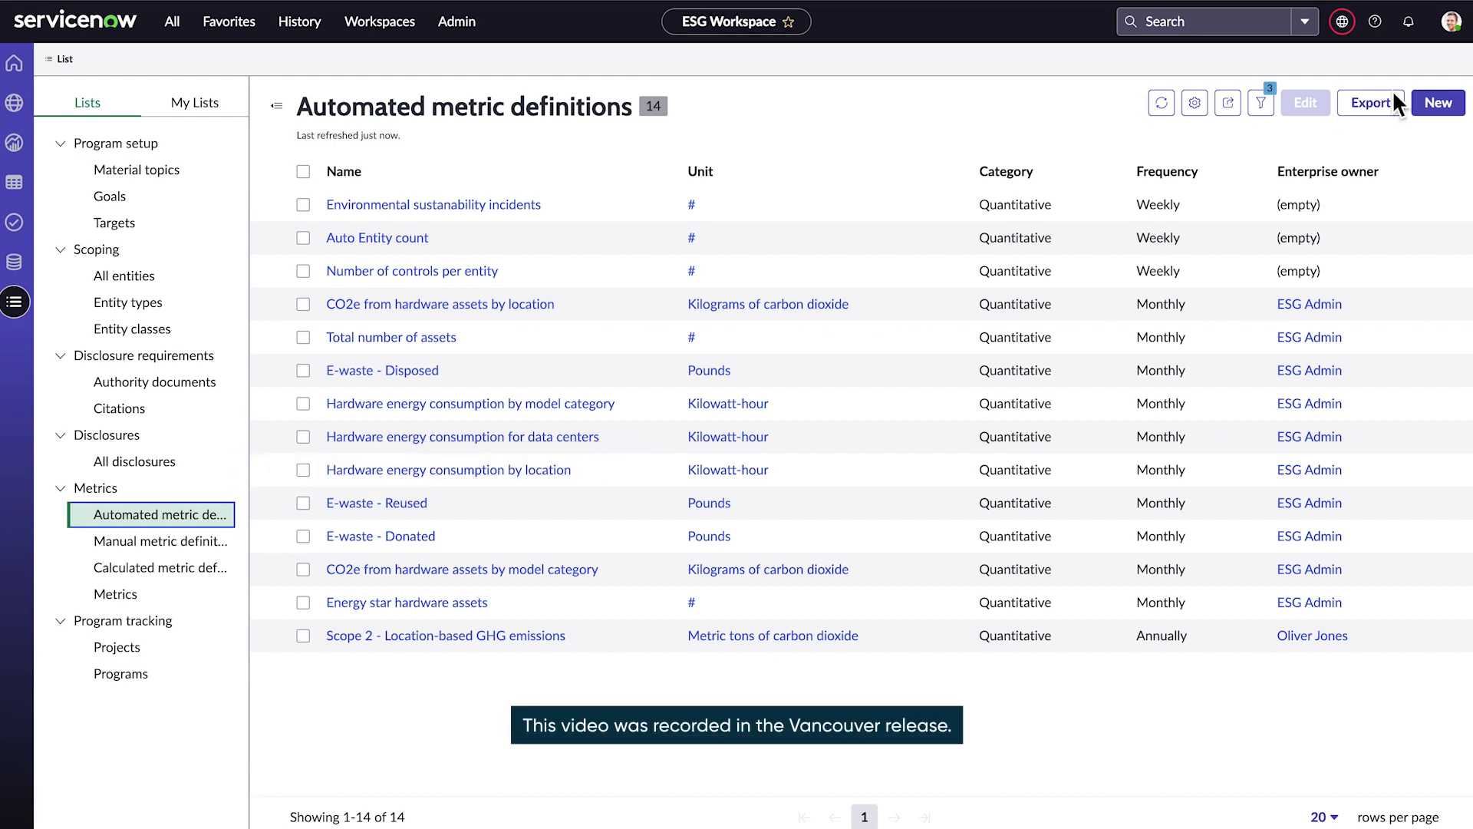
{"action": "left_click", "coordinate": [1436, 102]}
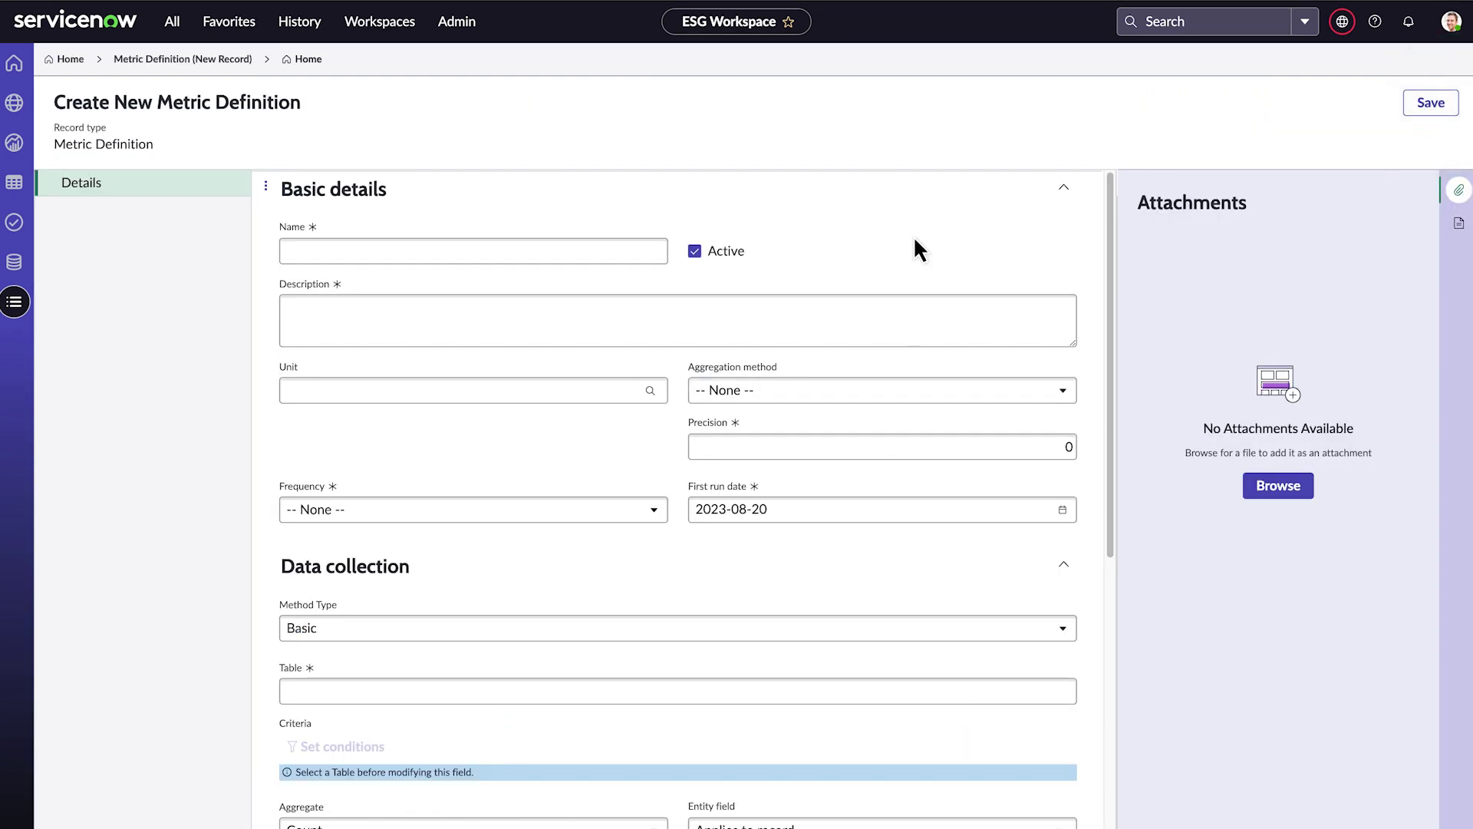
Name the metric 'Environmental incidents by department weekly' with description 'Weekly count of environmental sustainability incidents by department'
{"action": "left_click", "coordinate": [598, 249]}
{"action": "type", "text": "Environmental incidents by department weekly"}
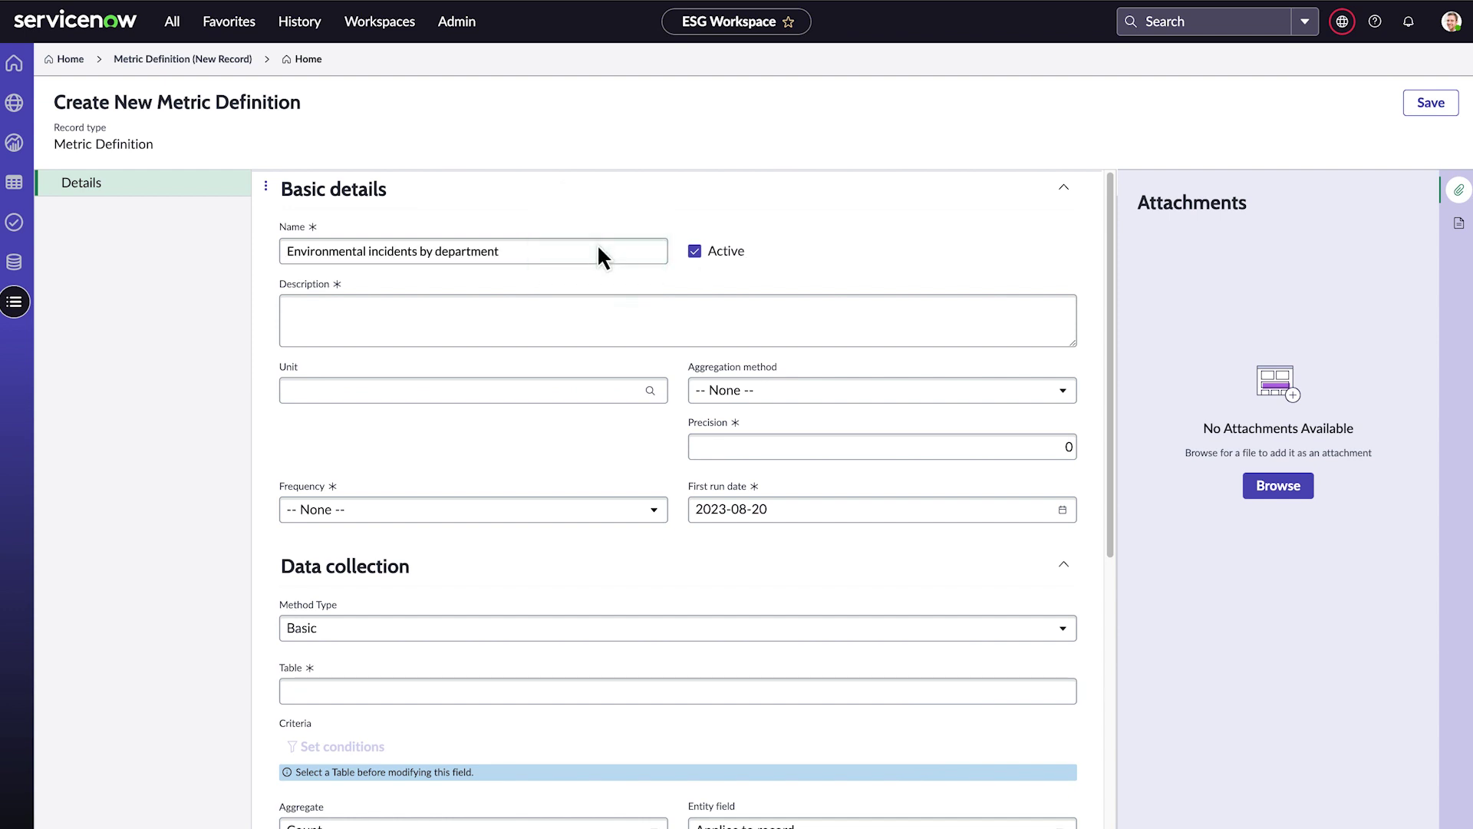
{"action": "left_click", "coordinate": [597, 315]}
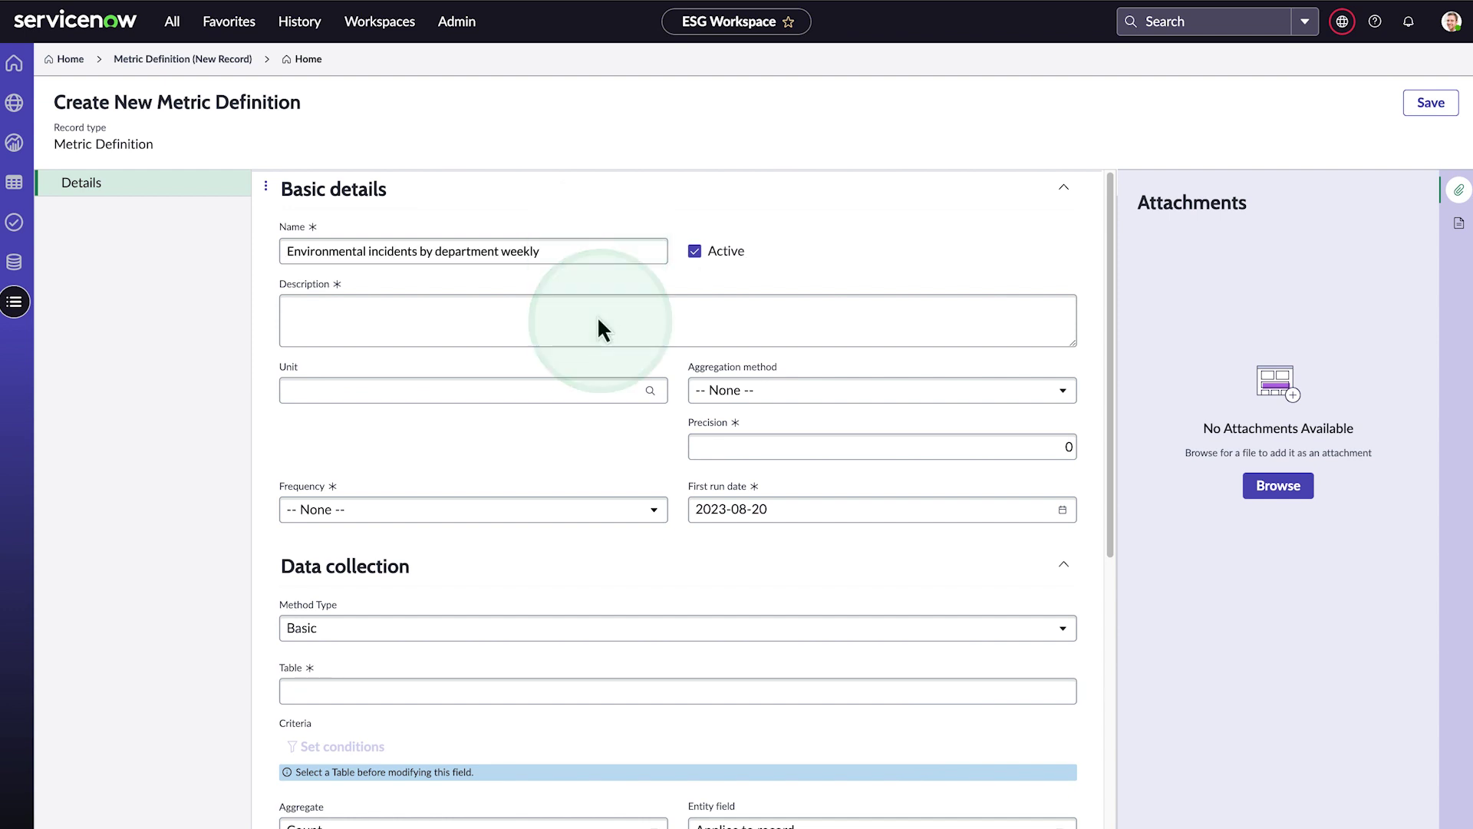
{"action": "type", "text": "Weekly count of environmental sustainability incidents by department"}
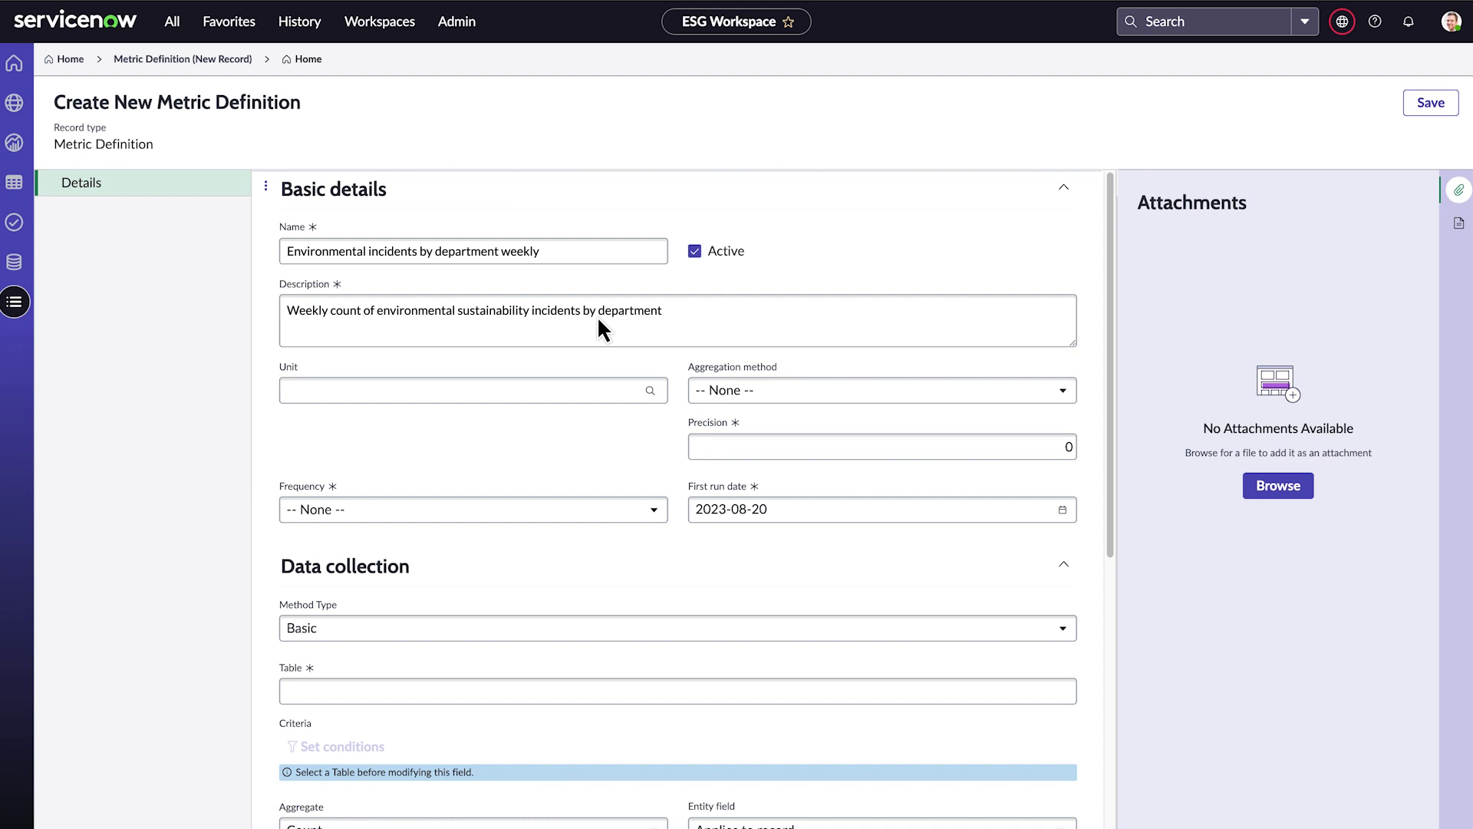
Set the unit to #, aggregation method to Sum and frequency to Weekly
{"action": "left_click", "coordinate": [649, 389]}
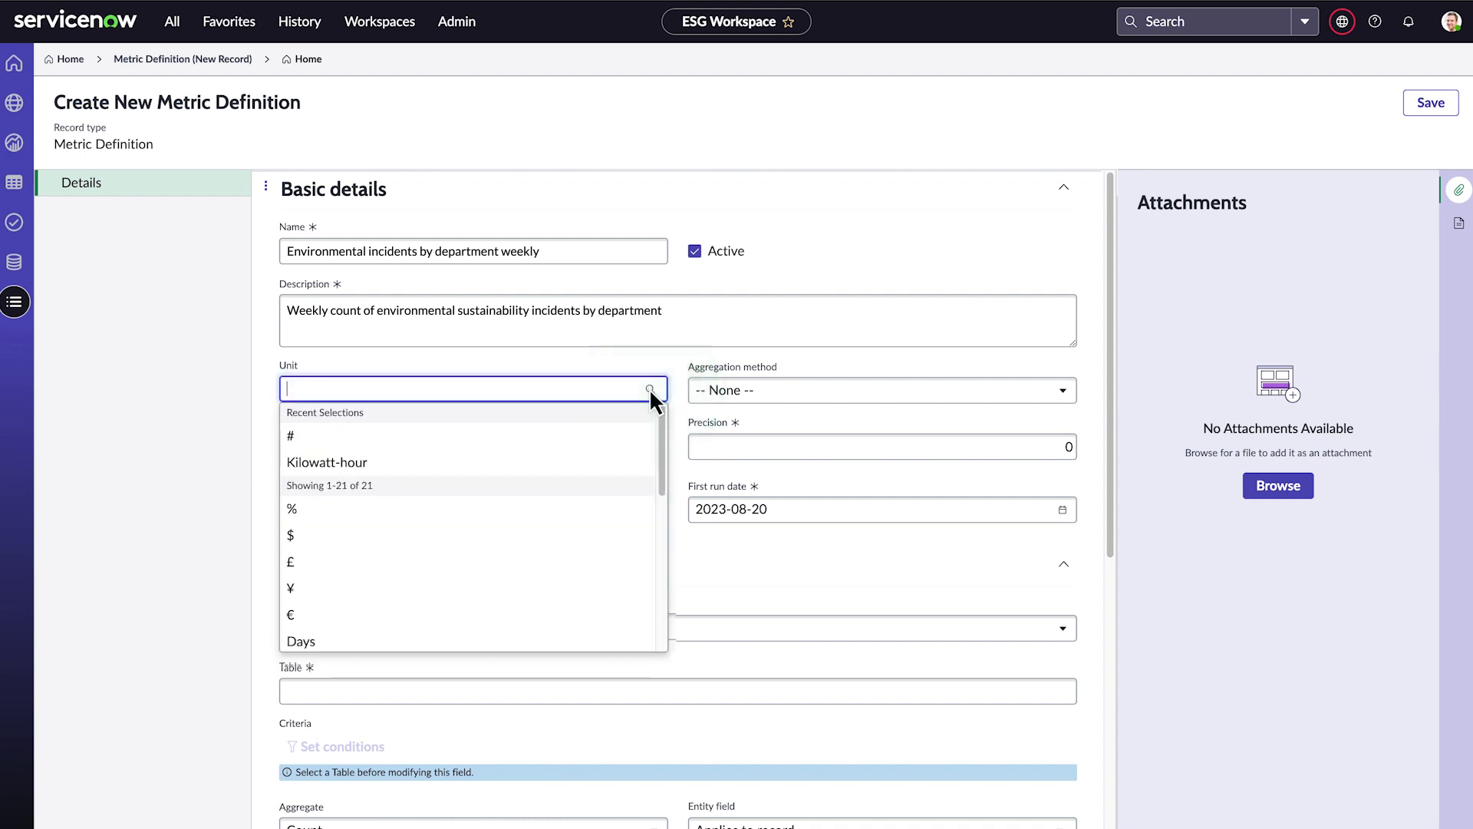
{"action": "left_click", "coordinate": [294, 436]}
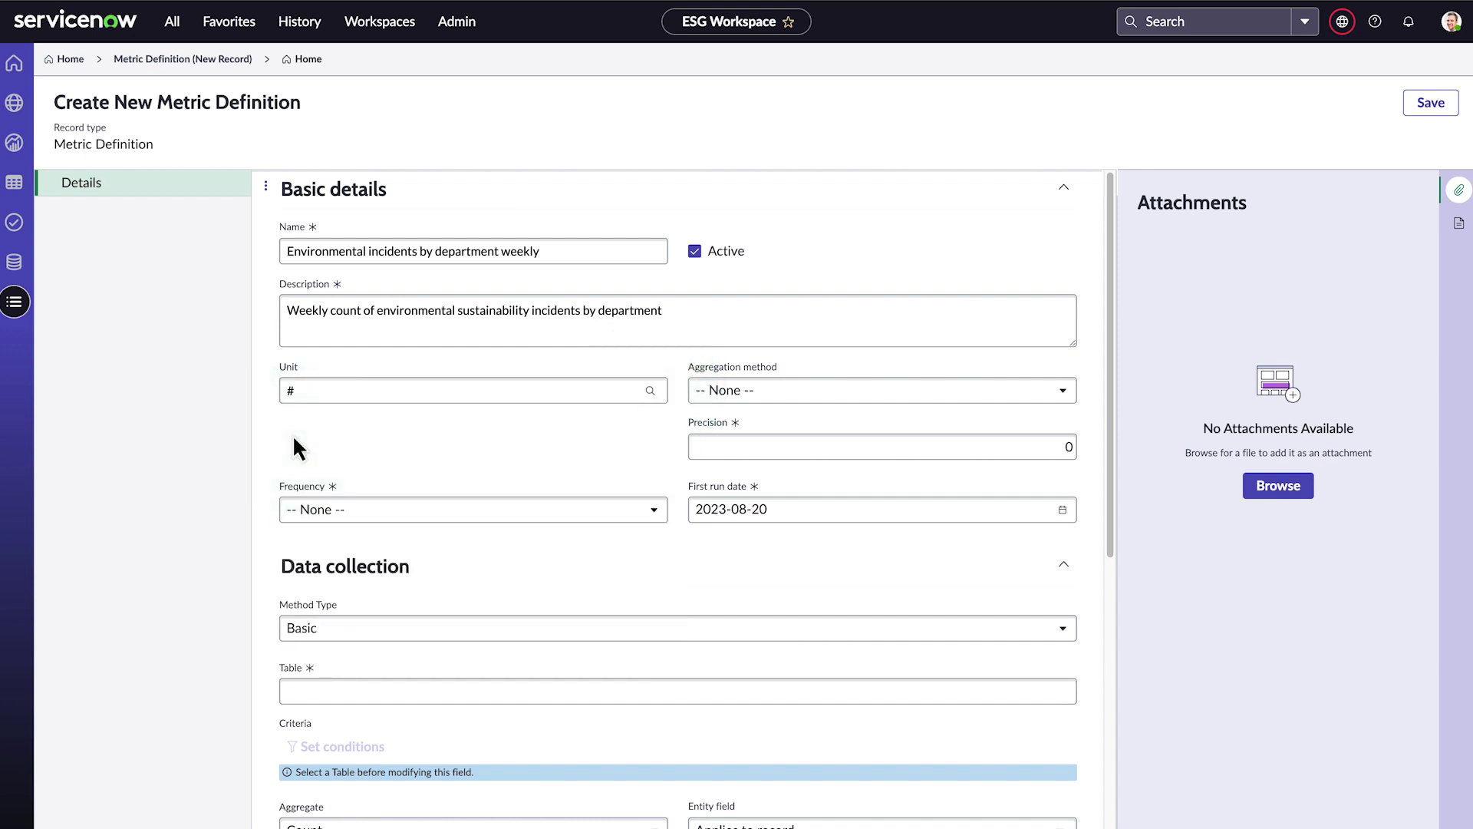
{"action": "left_click", "coordinate": [1062, 388]}
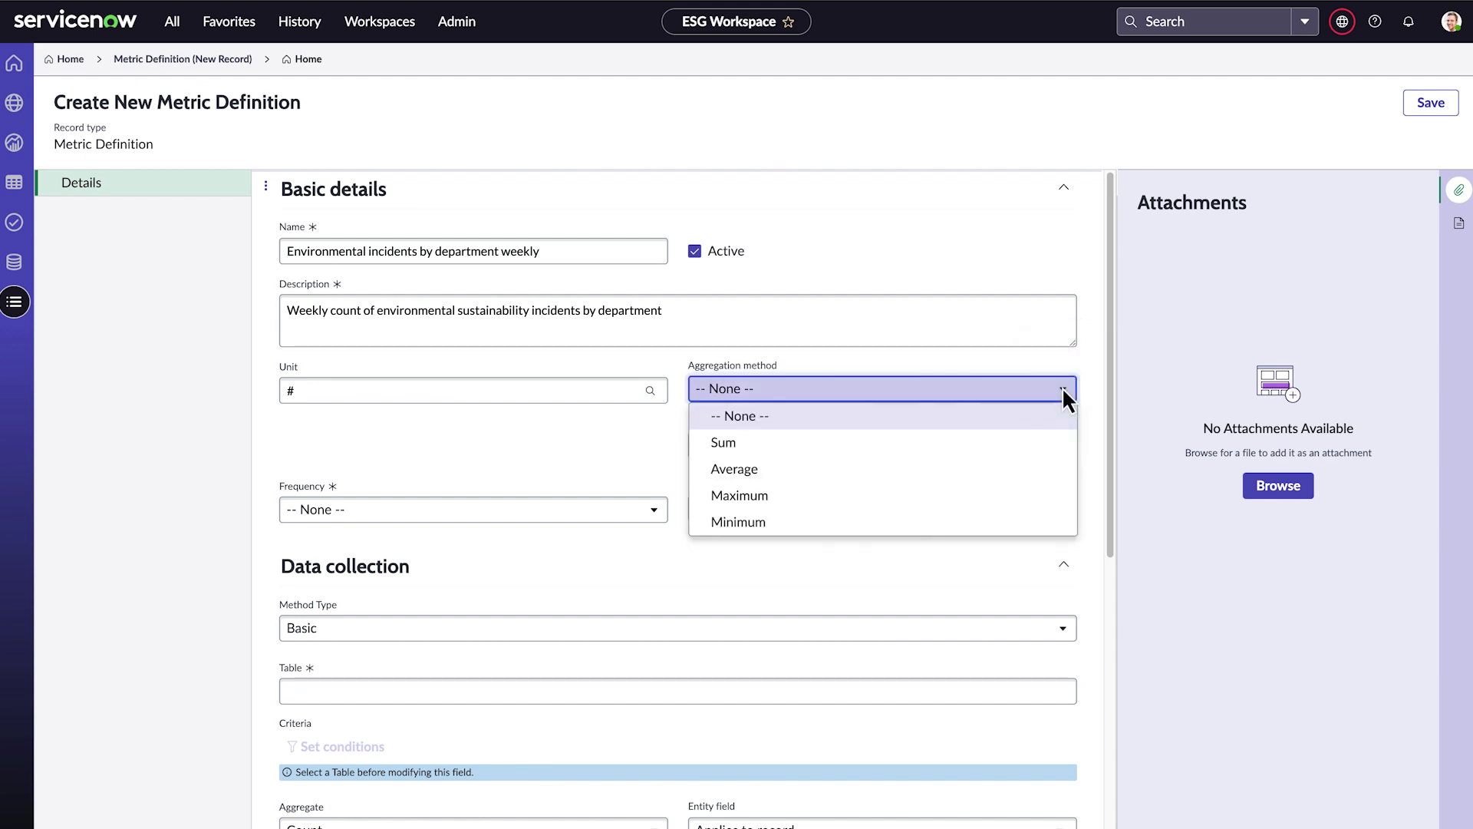
{"action": "left_click", "coordinate": [725, 442]}
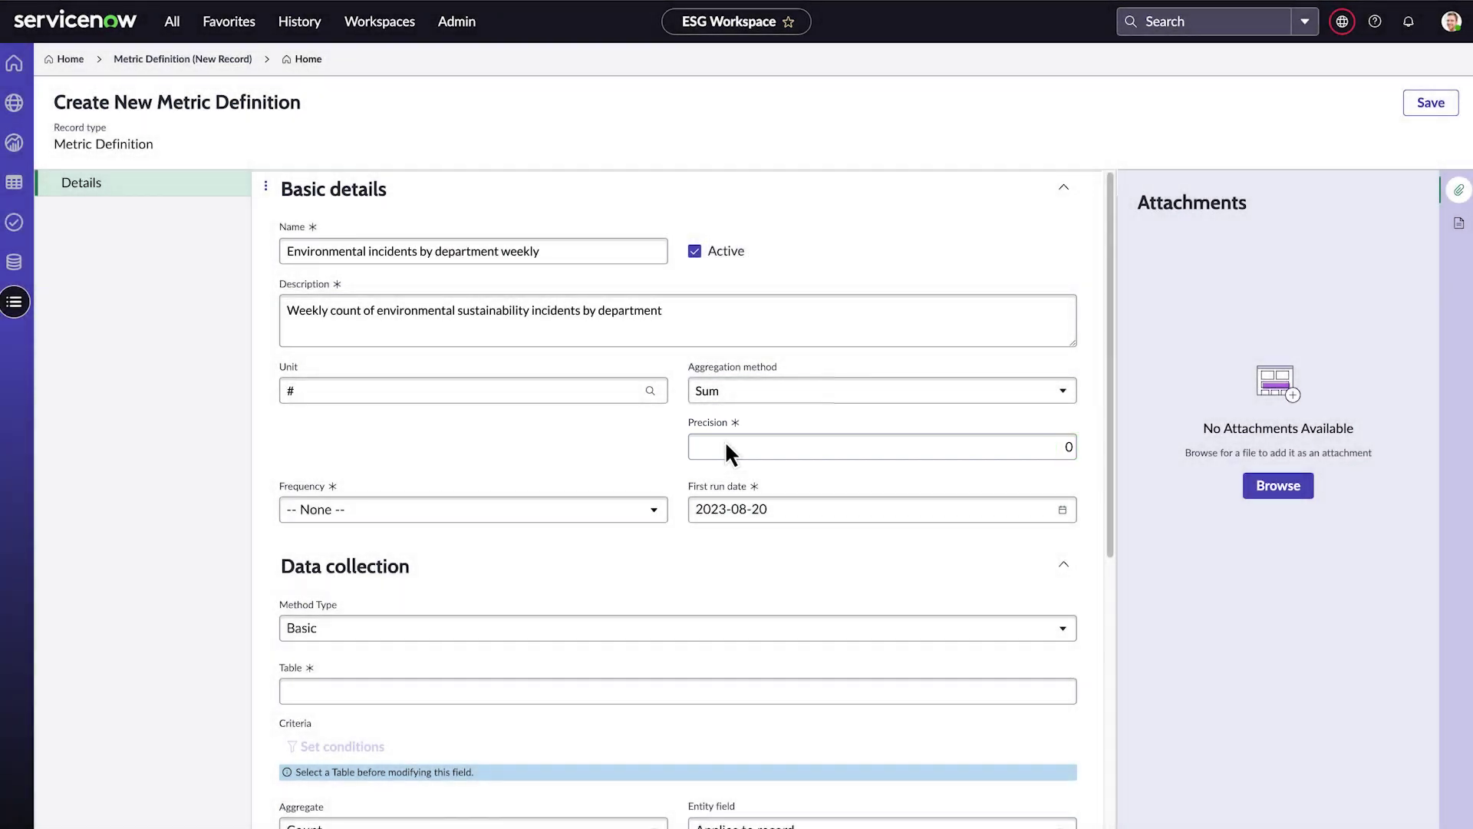
{"action": "left_click", "coordinate": [652, 508]}
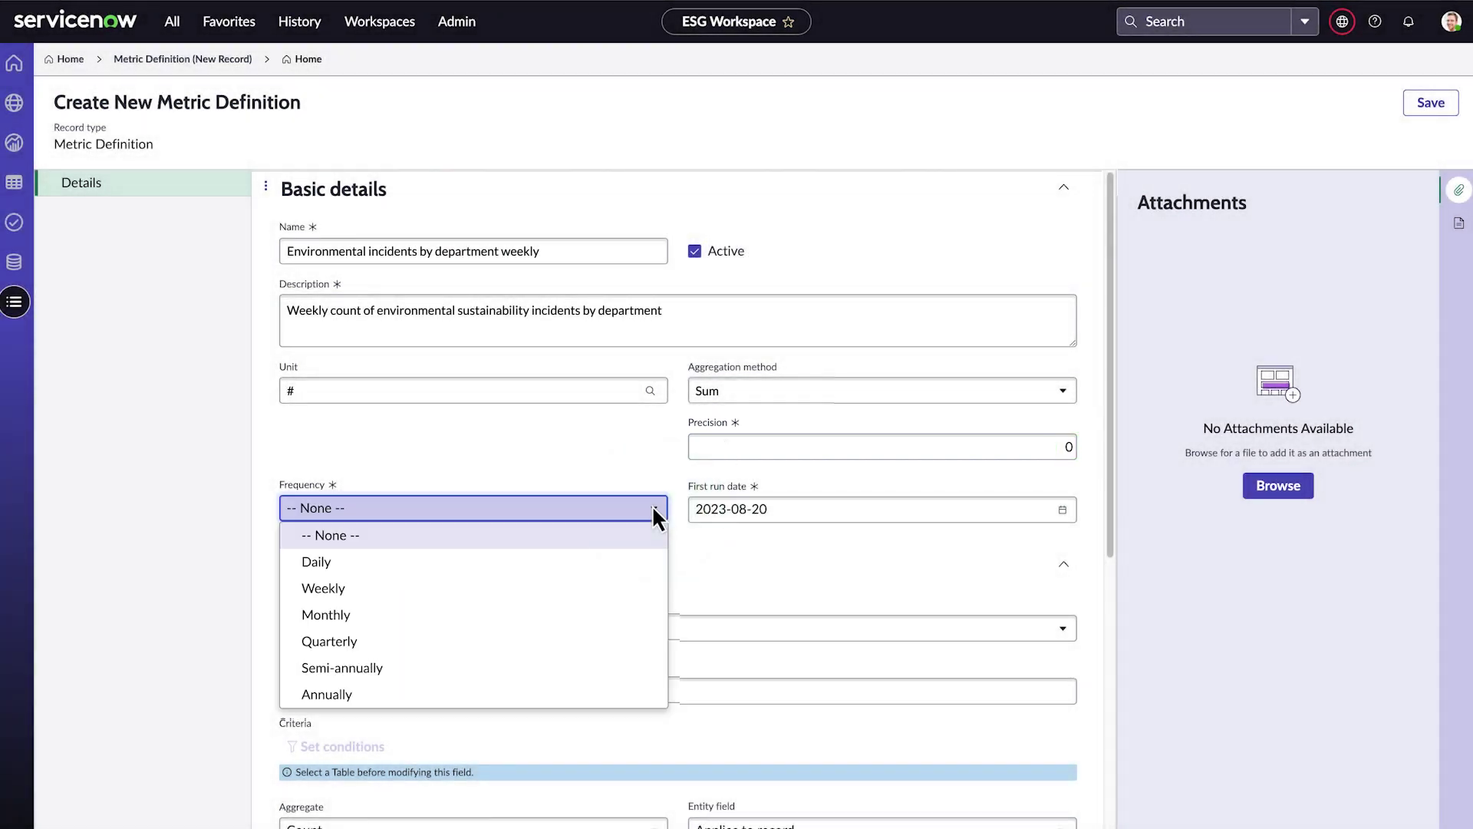
{"action": "left_click", "coordinate": [323, 588]}
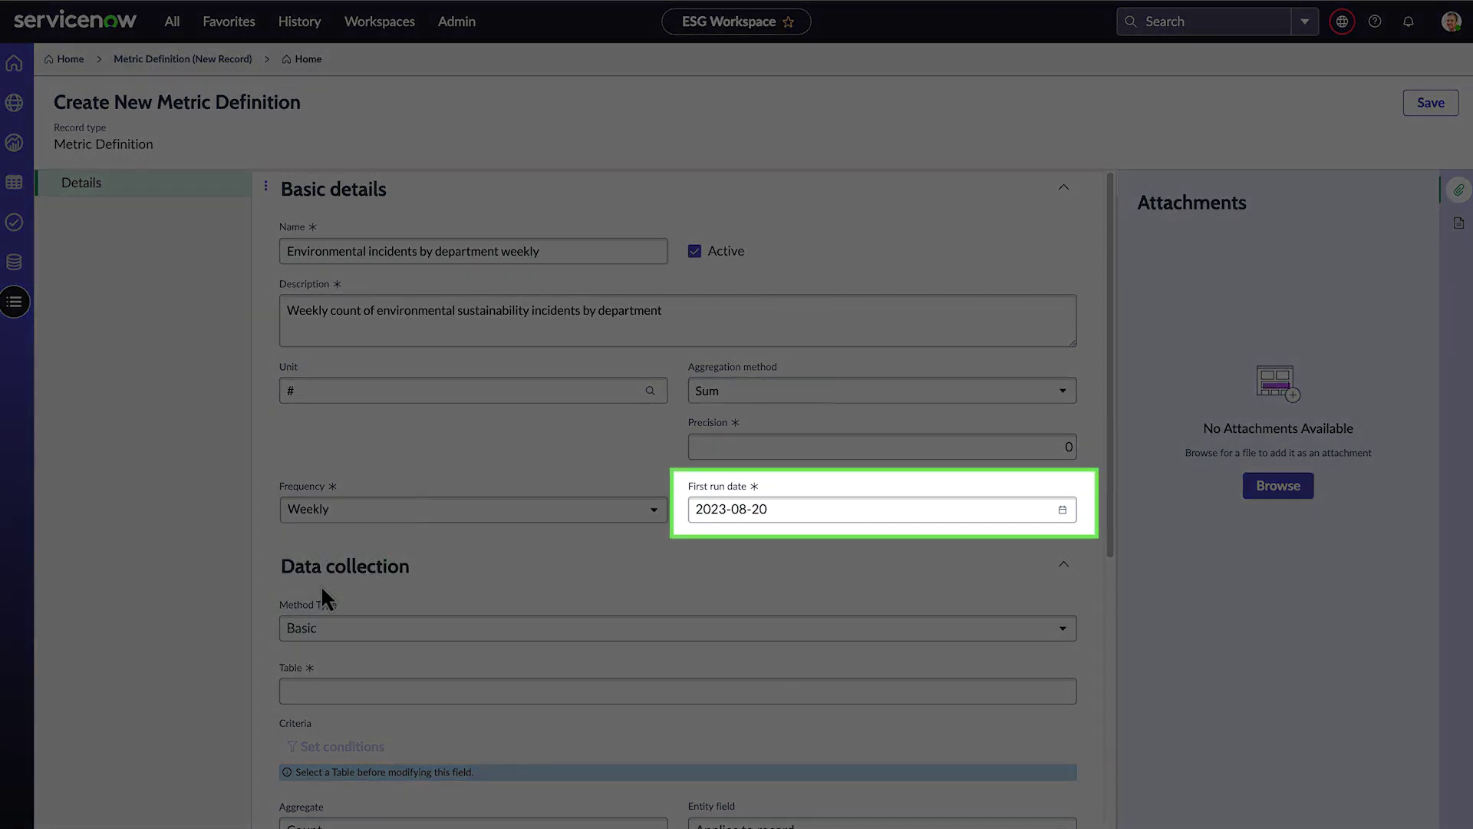
Keep the Basic collection method and use the Incident table as the data source
{"action": "scroll", "coordinate": [320, 583], "scroll_direction": "down", "scroll_amount": 5}
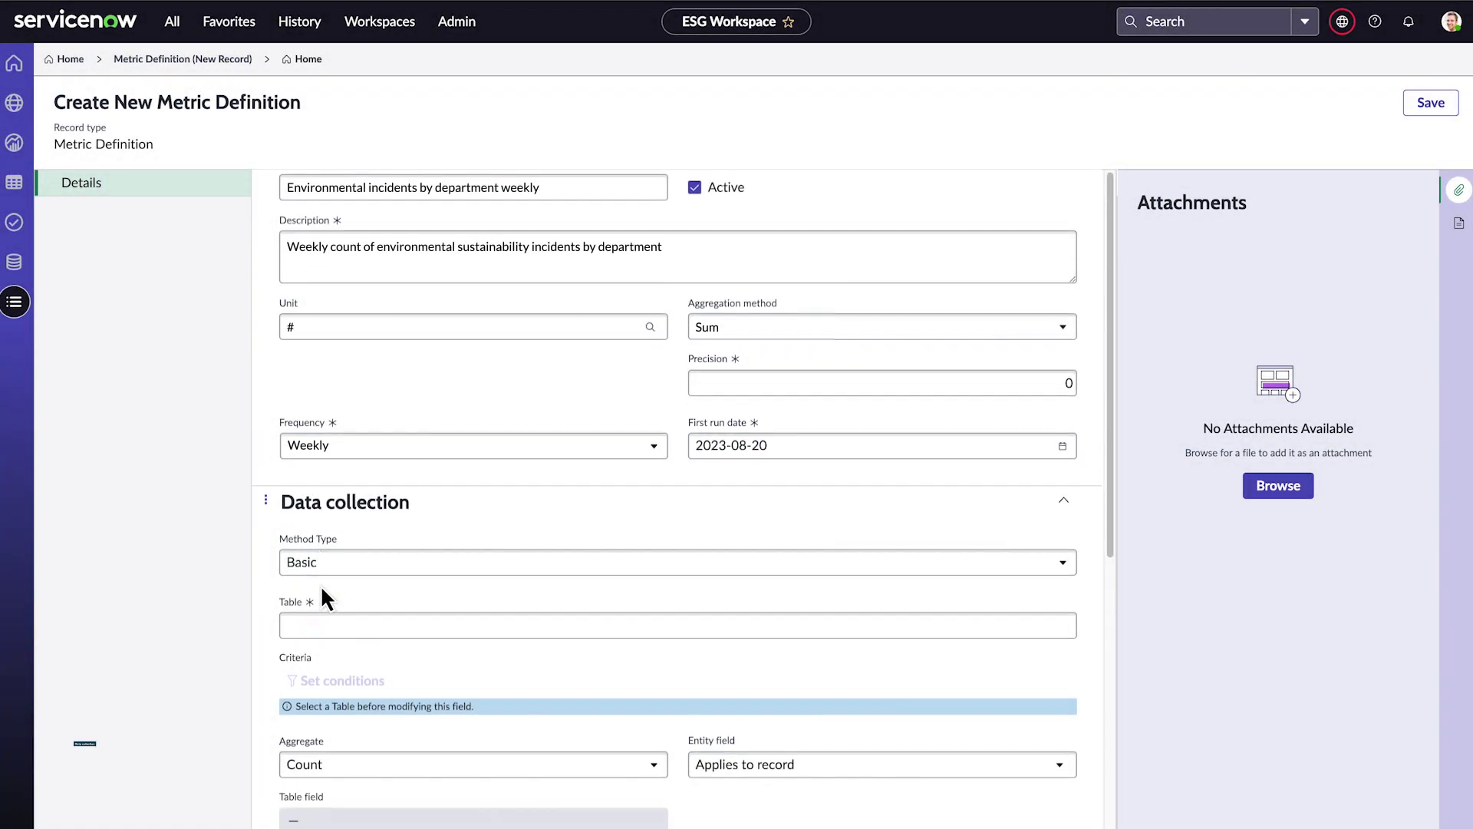
{"action": "left_click", "coordinate": [523, 246]}
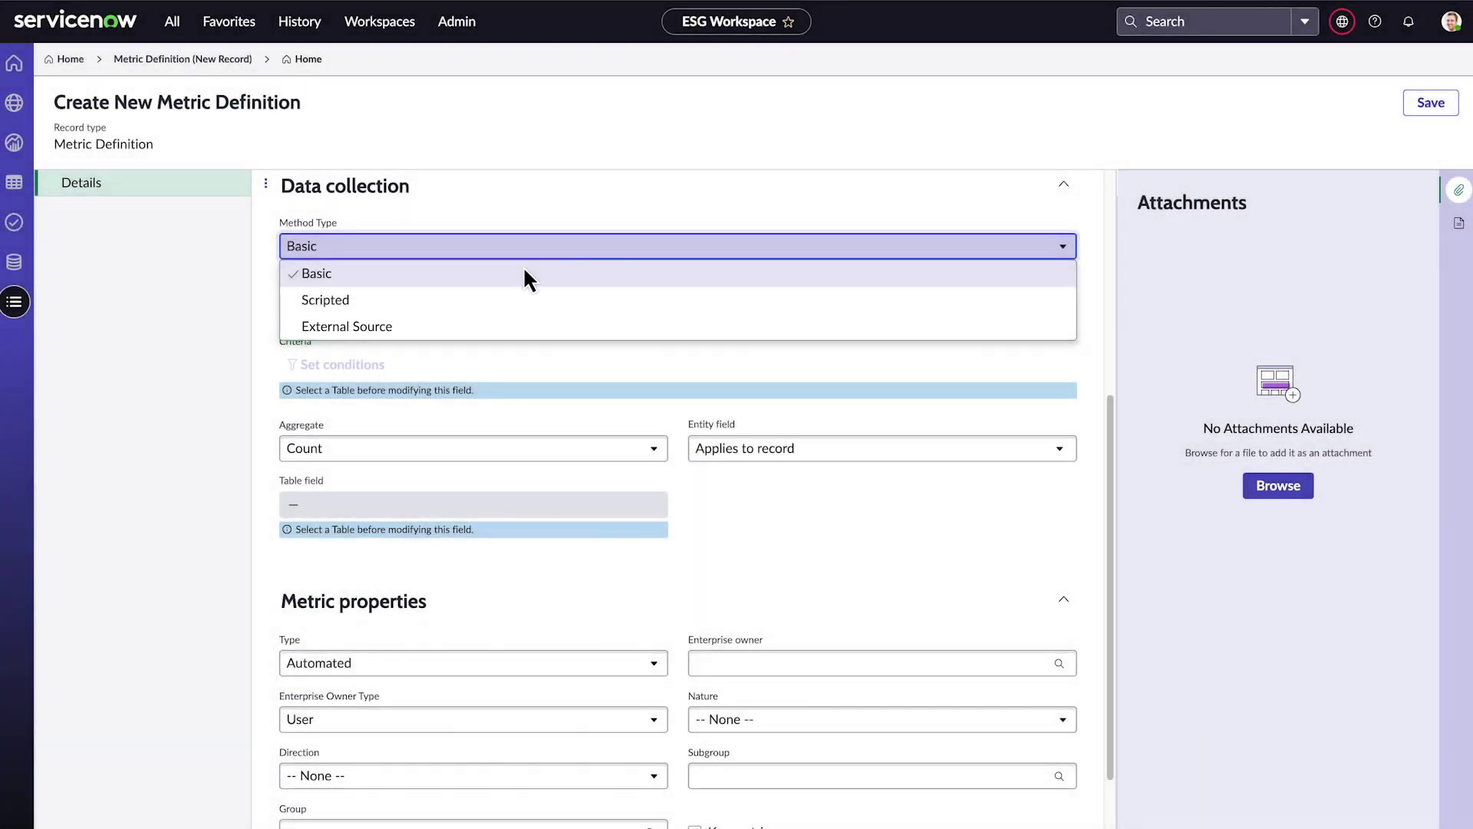
{"action": "left_click", "coordinate": [523, 268]}
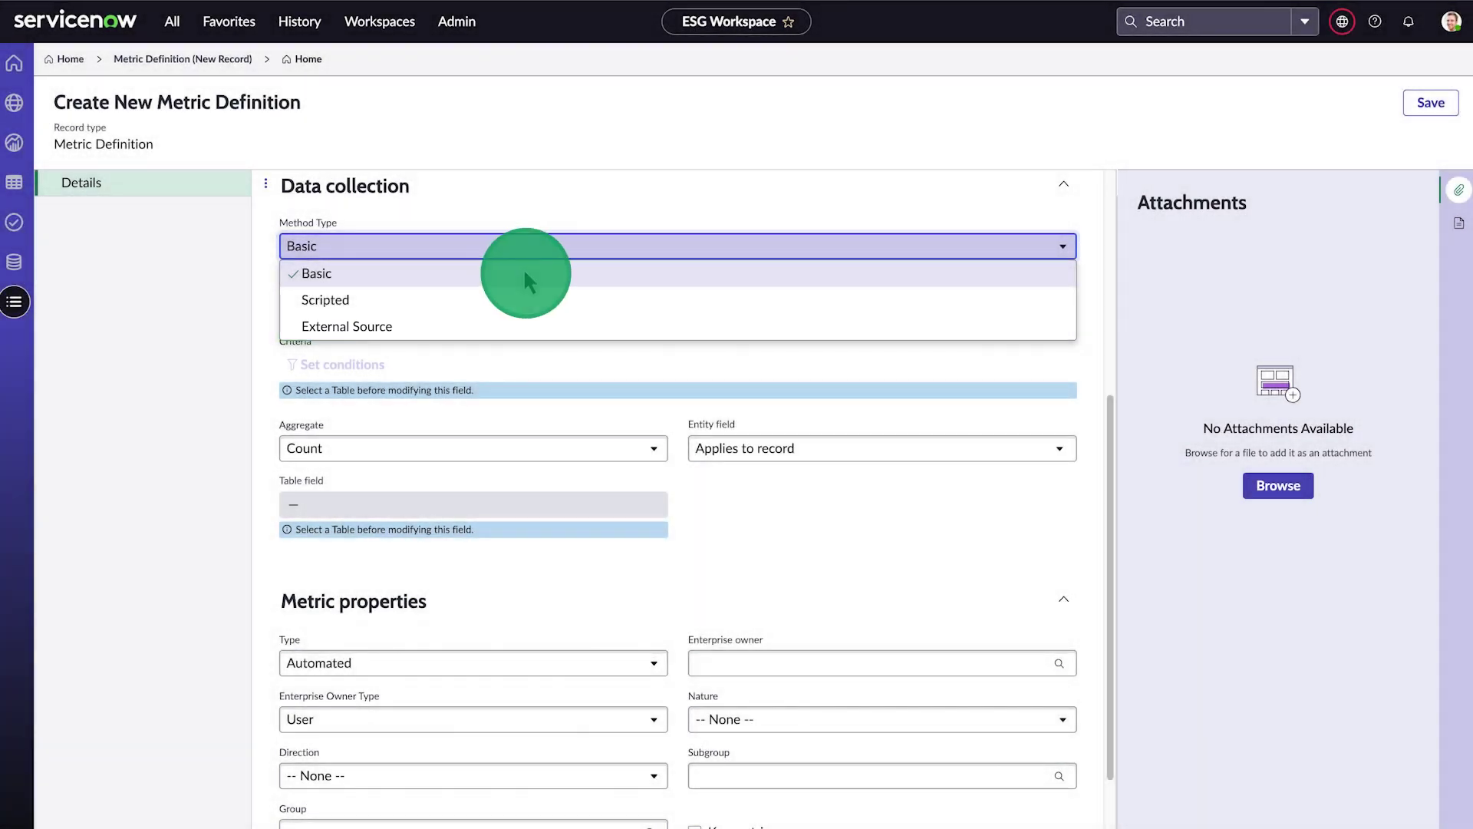
{"action": "left_click", "coordinate": [524, 308]}
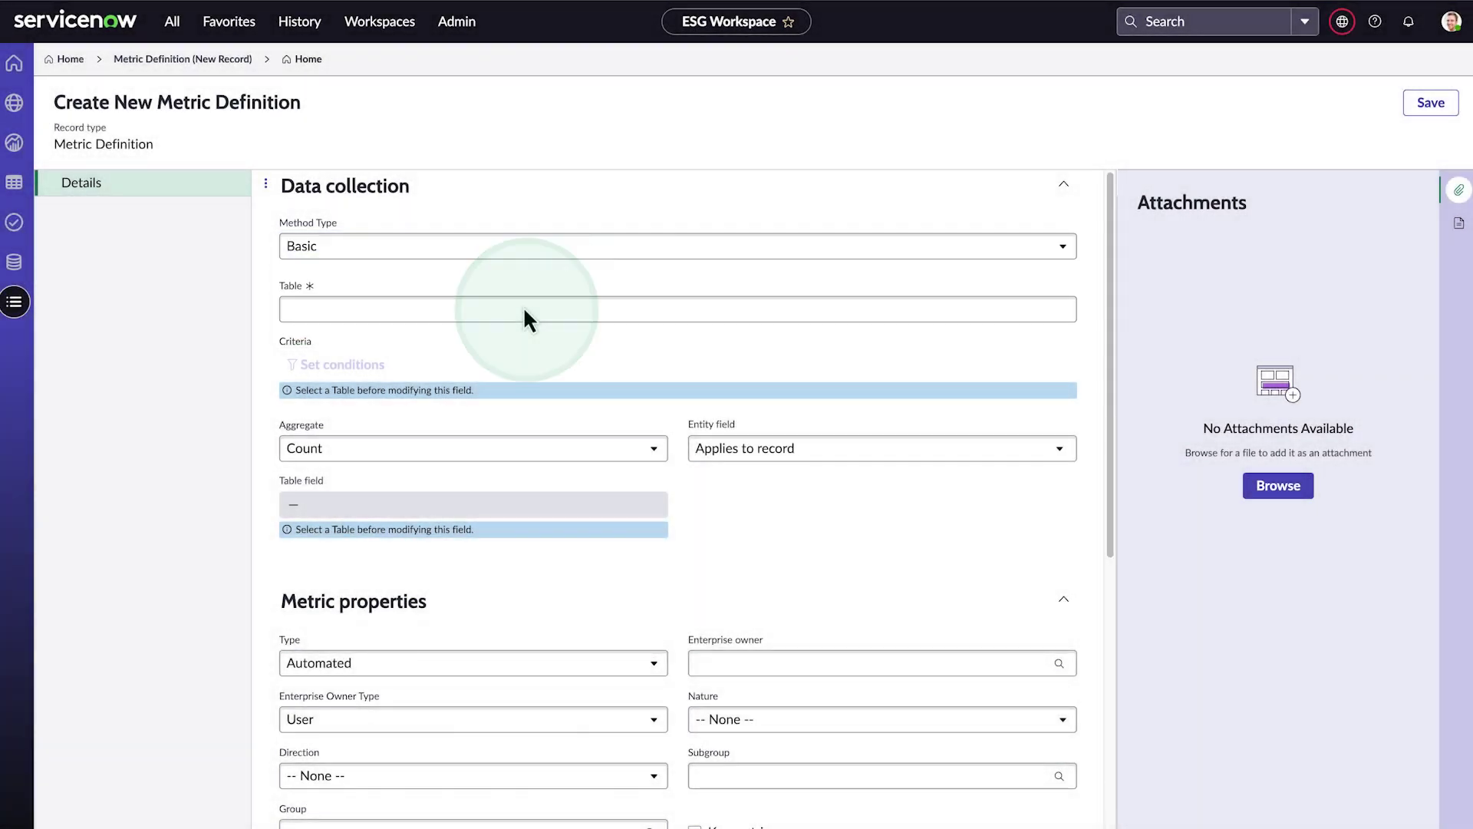
{"action": "type", "text": "Inci"}
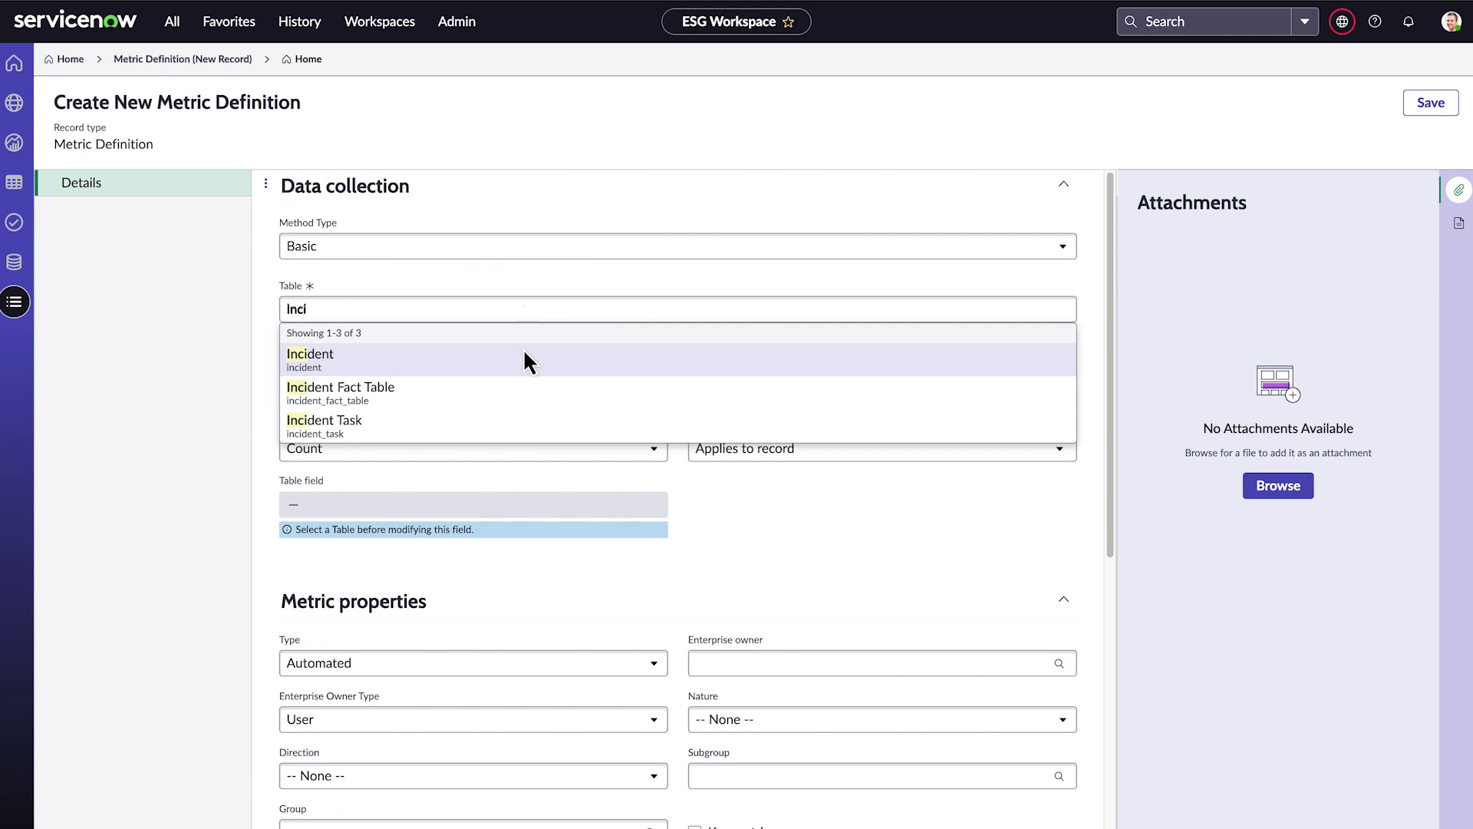
{"action": "left_click", "coordinate": [526, 357]}
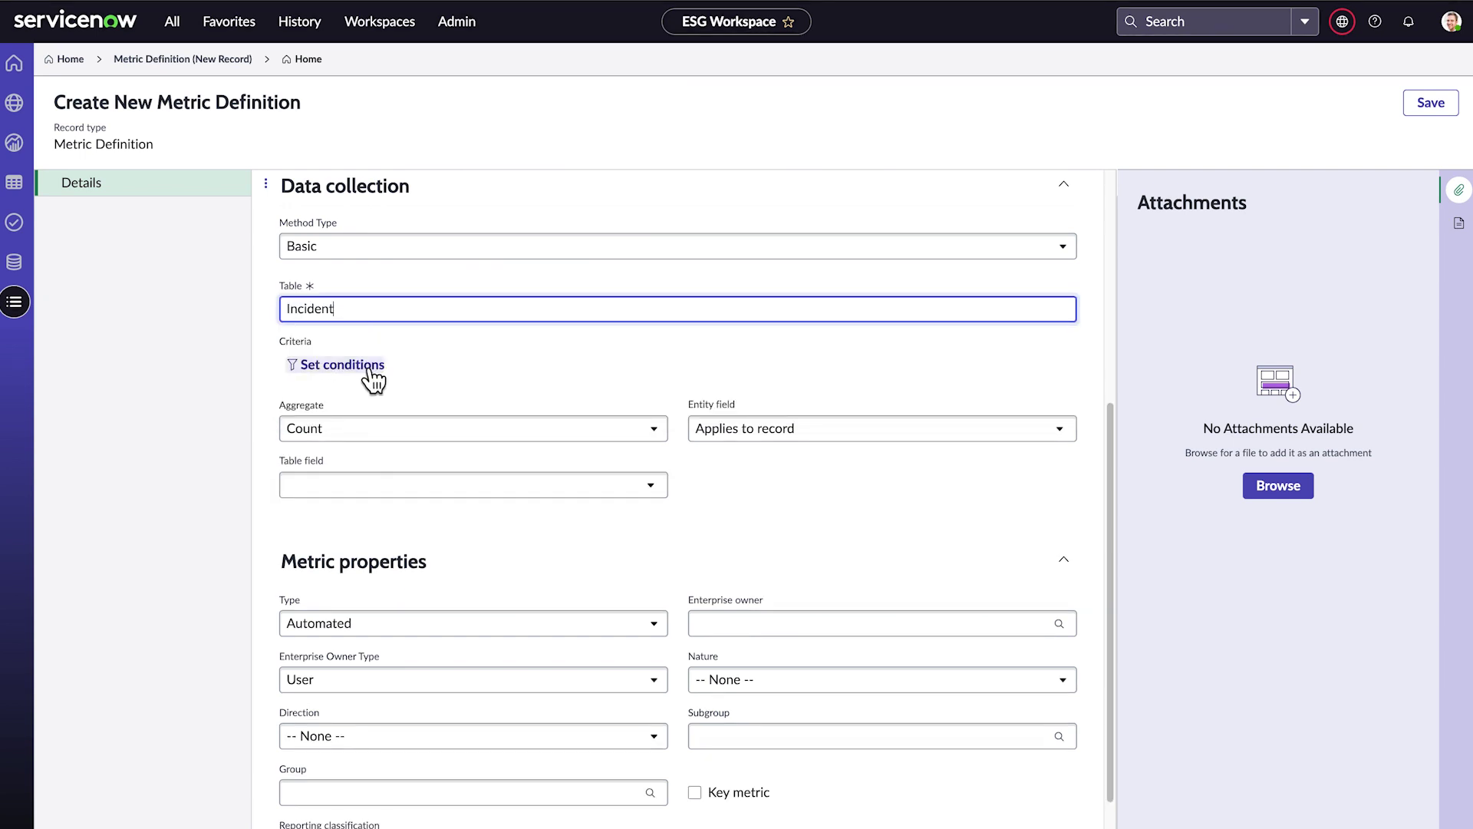
{"action": "left_click", "coordinate": [368, 367]}
Add the criteria condition Category is Environmental Sustainability
{"action": "left_click", "coordinate": [529, 407]}
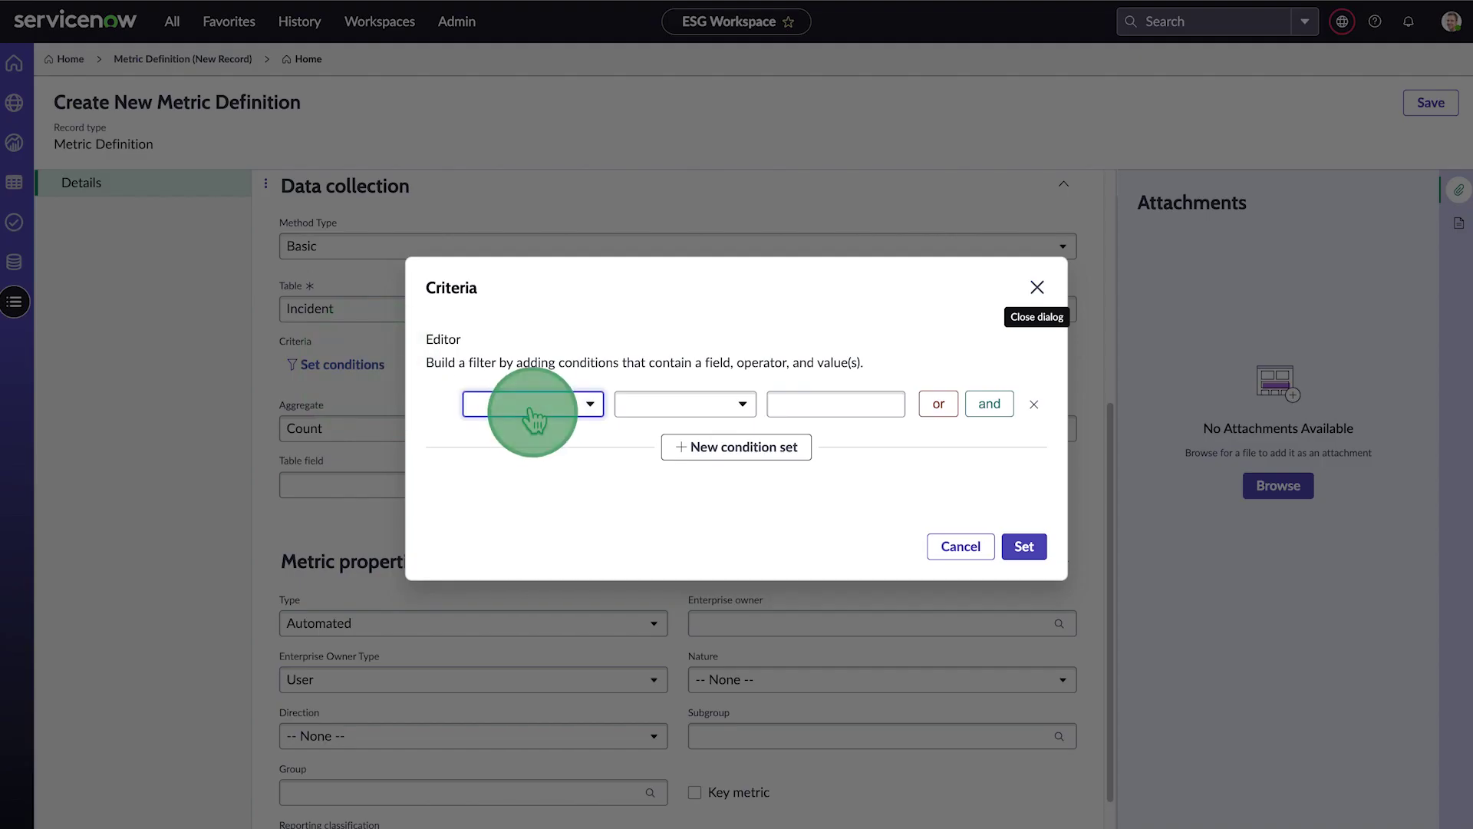
{"action": "type", "text": "cat"}
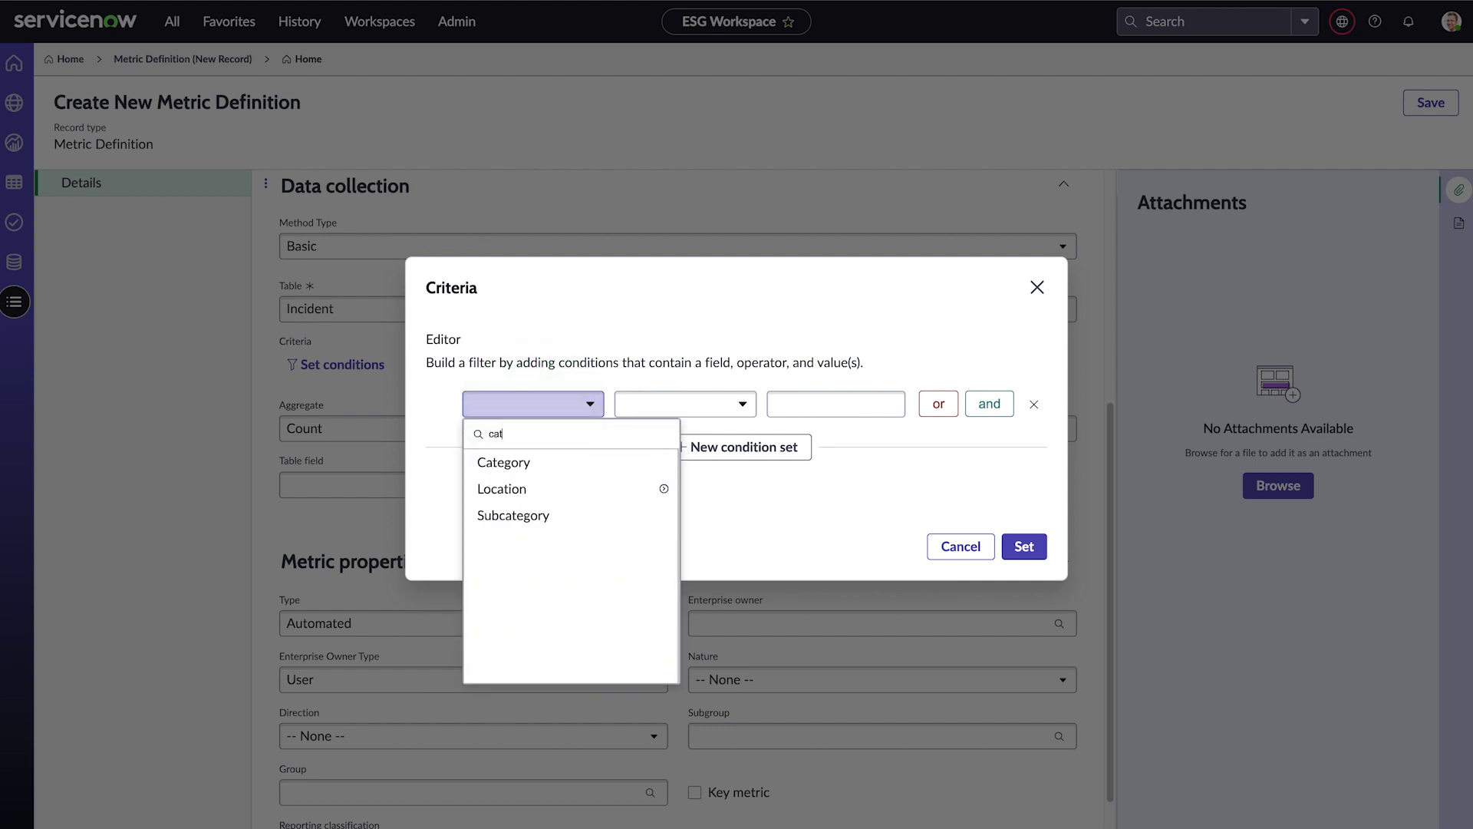
{"action": "left_click", "coordinate": [527, 464]}
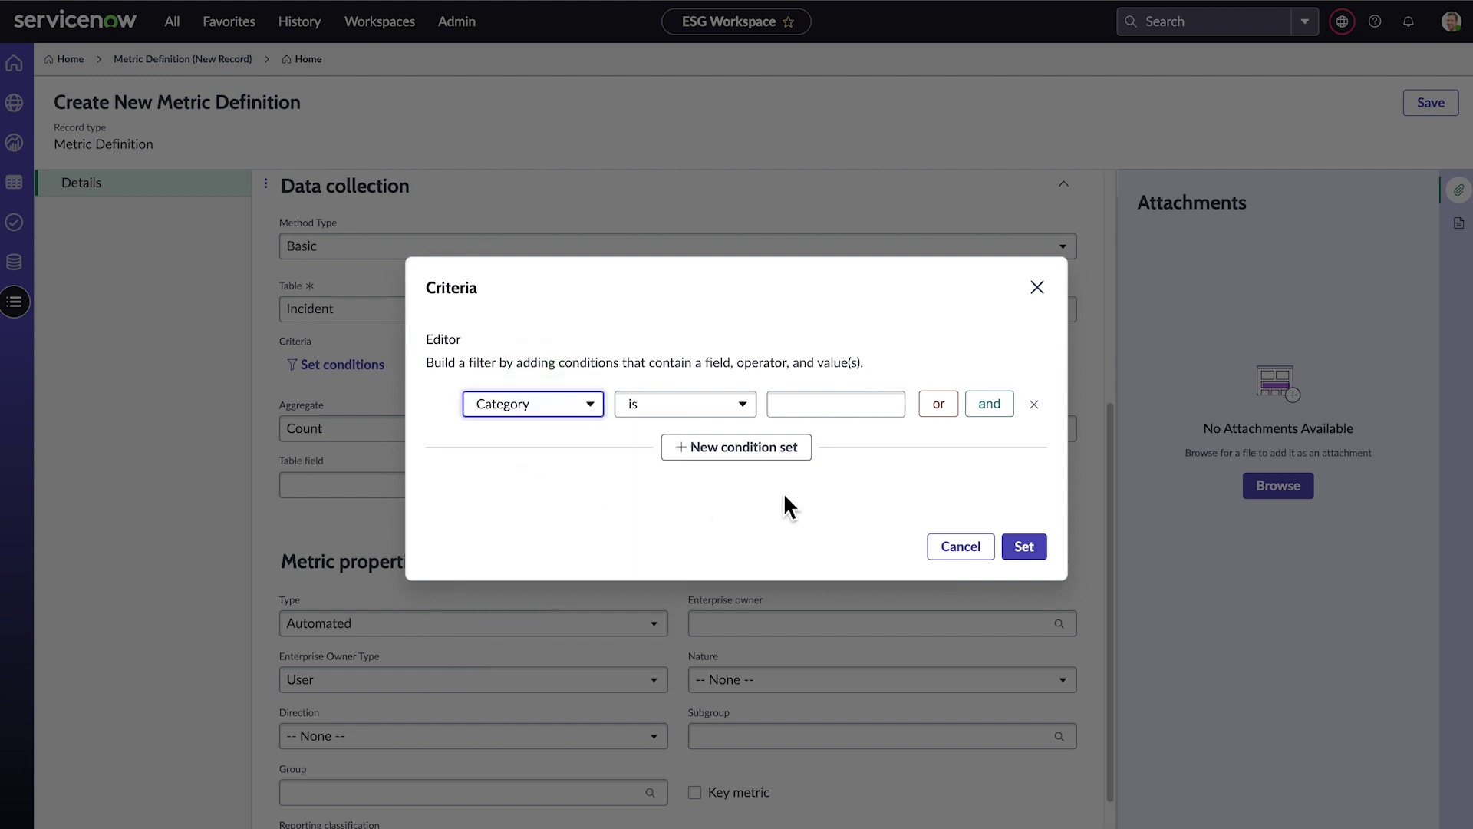
{"action": "left_click", "coordinate": [848, 403]}
{"action": "left_click", "coordinate": [844, 610]}
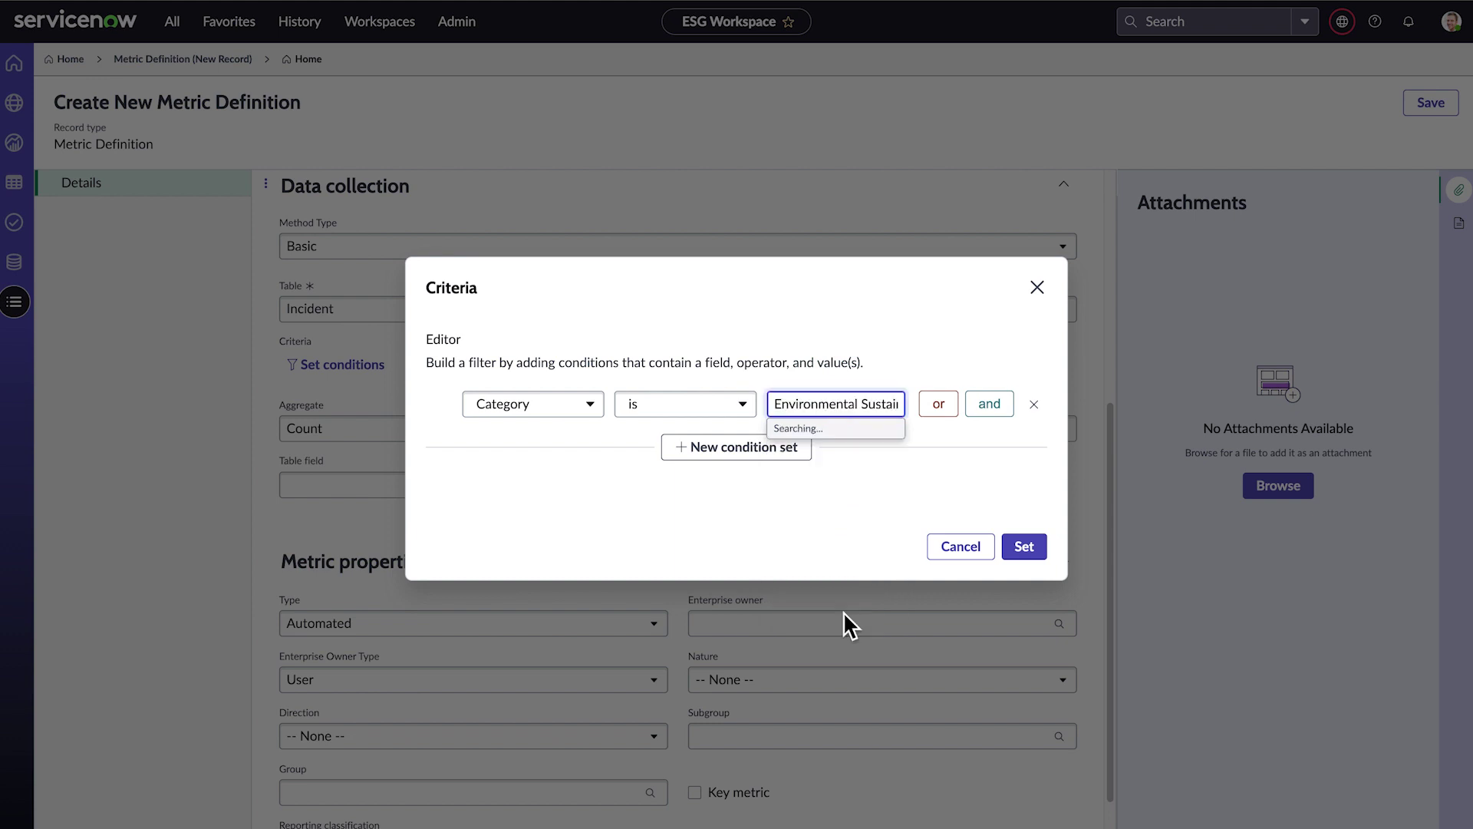
{"action": "left_click", "coordinate": [1025, 546]}
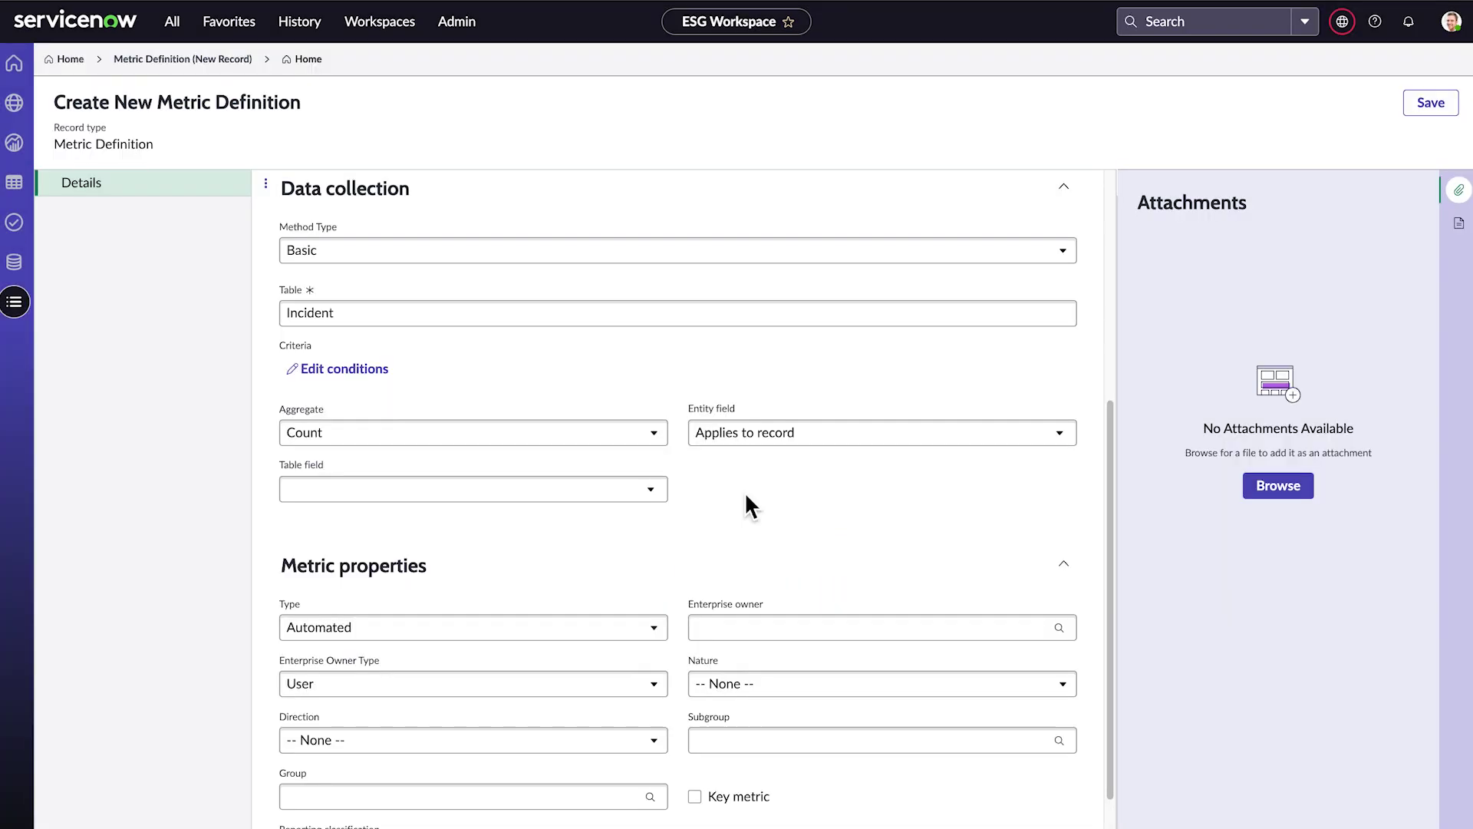
Keep Count as the aggregate and Applies to record as the entity field
{"action": "left_click", "coordinate": [623, 432]}
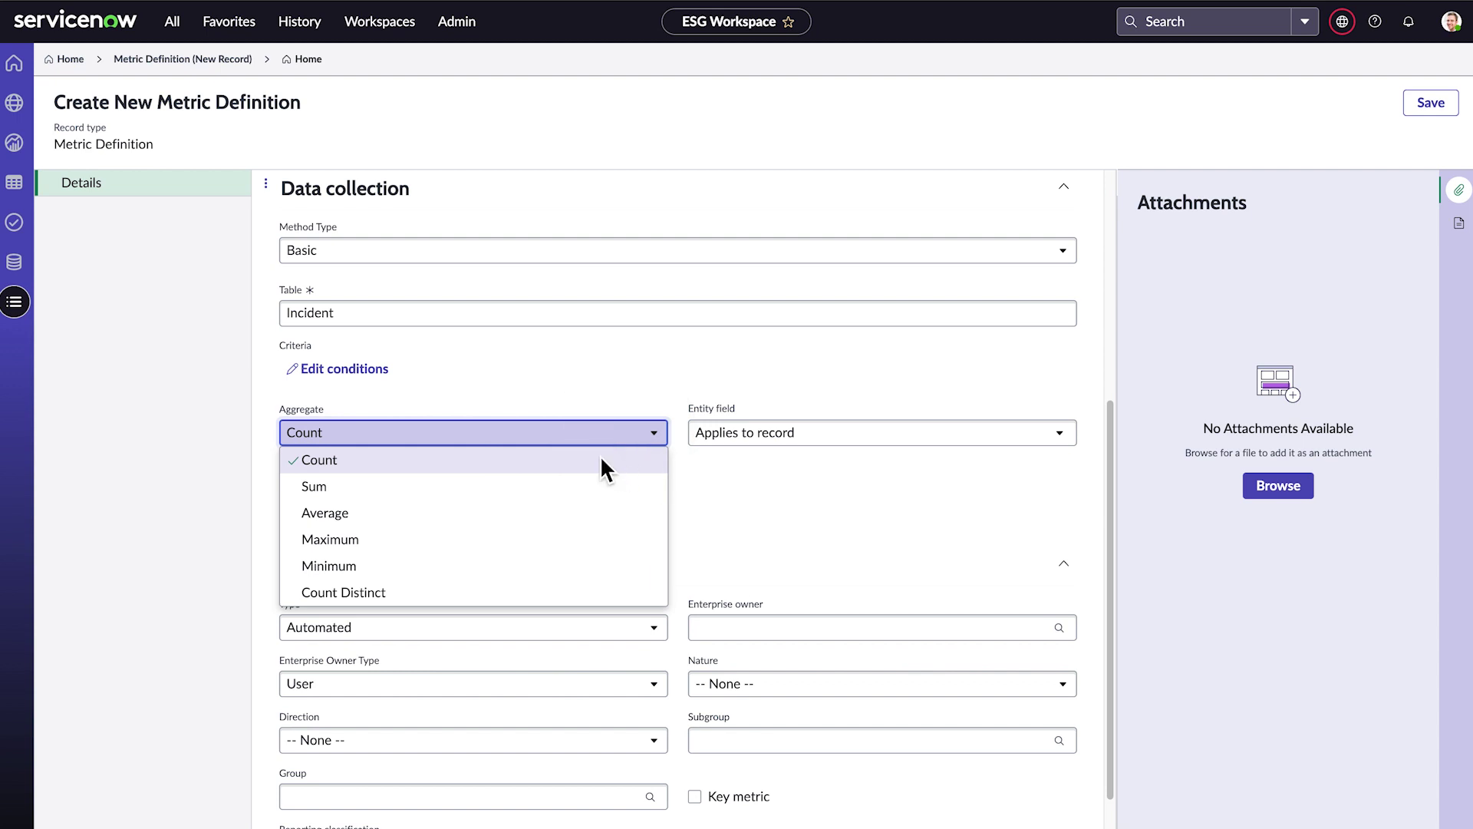
{"action": "left_click", "coordinate": [600, 454]}
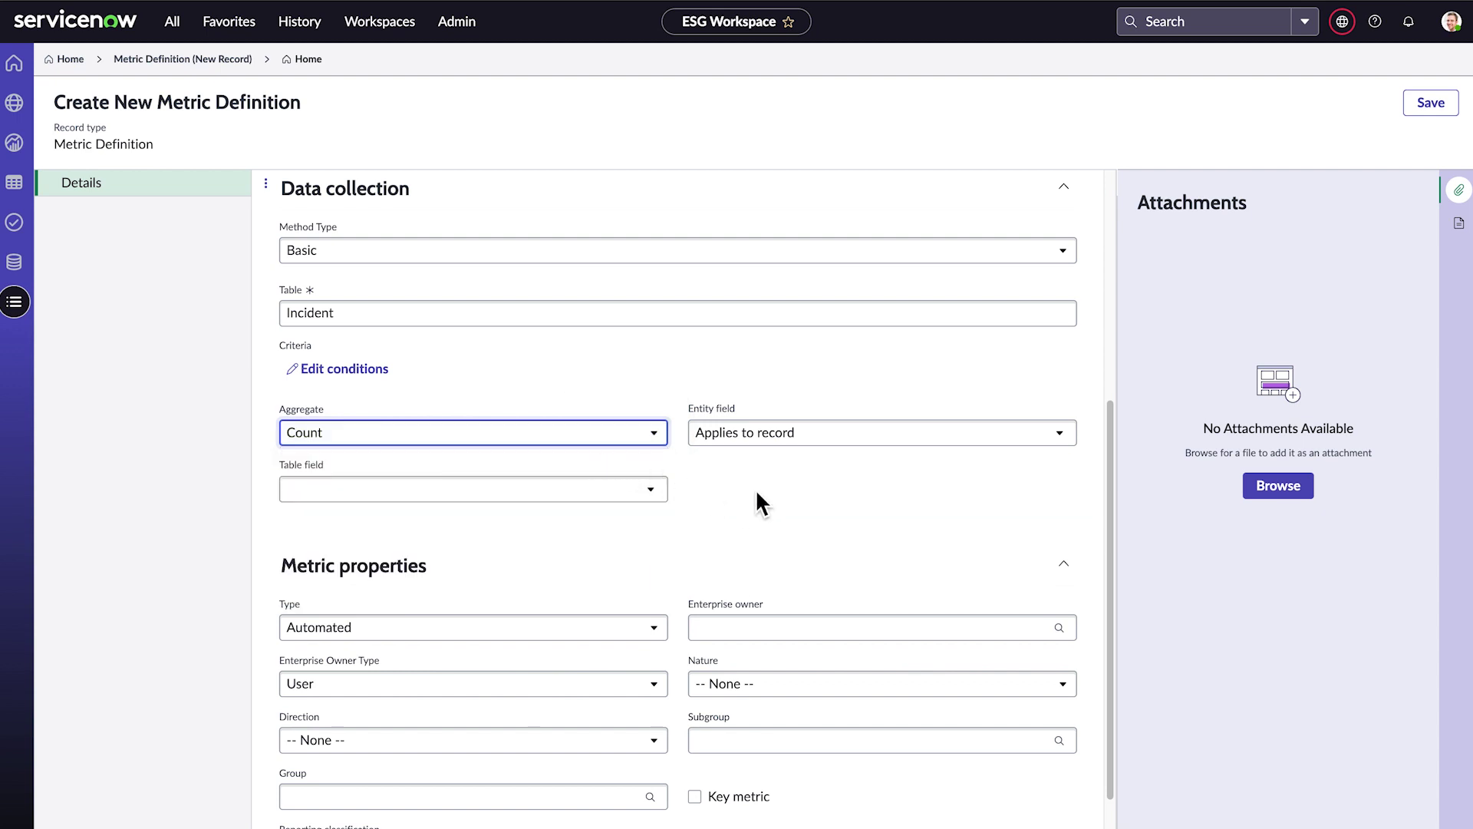
{"action": "left_click", "coordinate": [772, 432]}
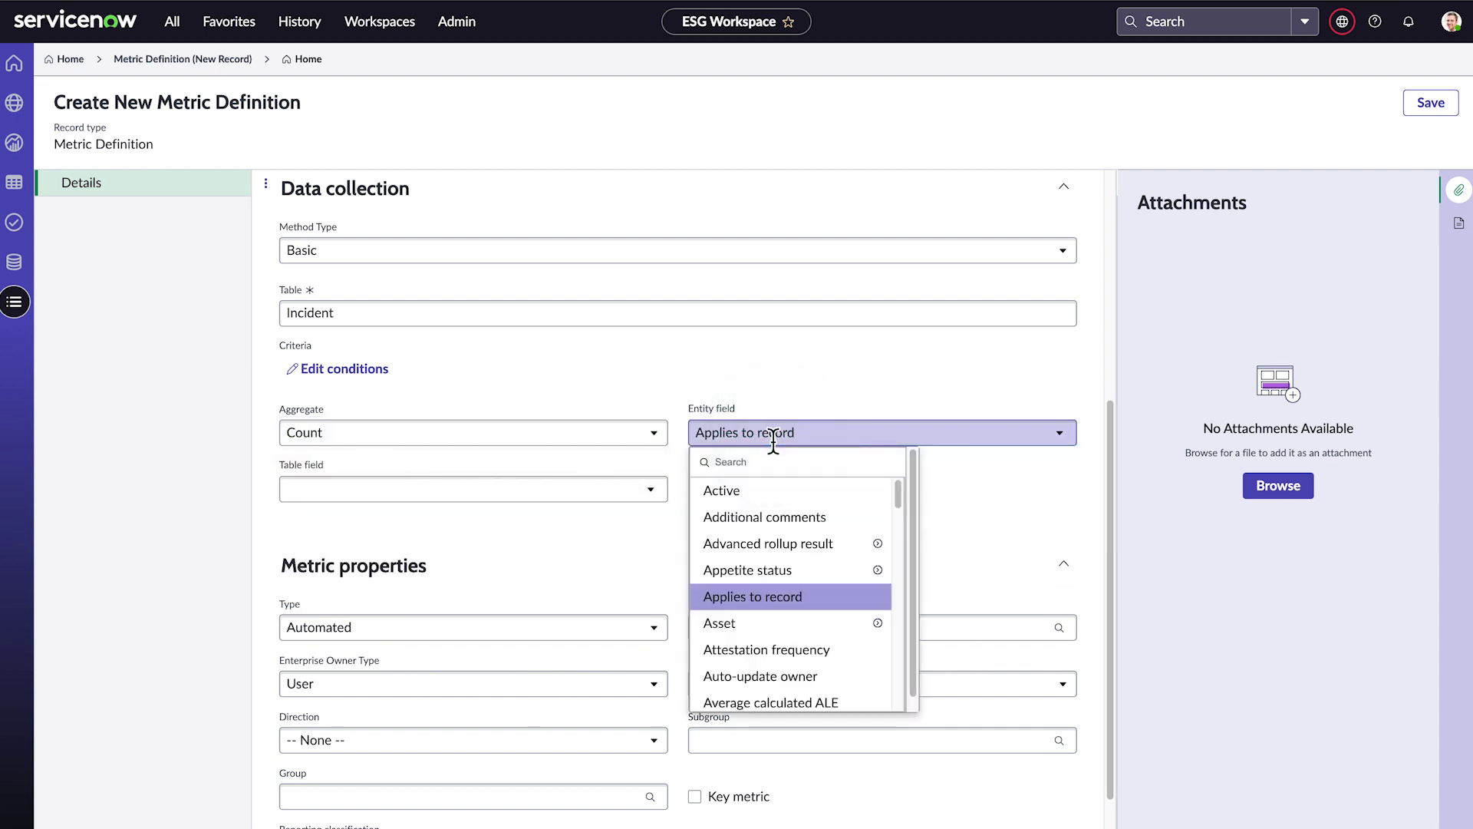
{"action": "left_click_drag", "start_coordinate": [900, 495], "coordinate": [902, 540]}
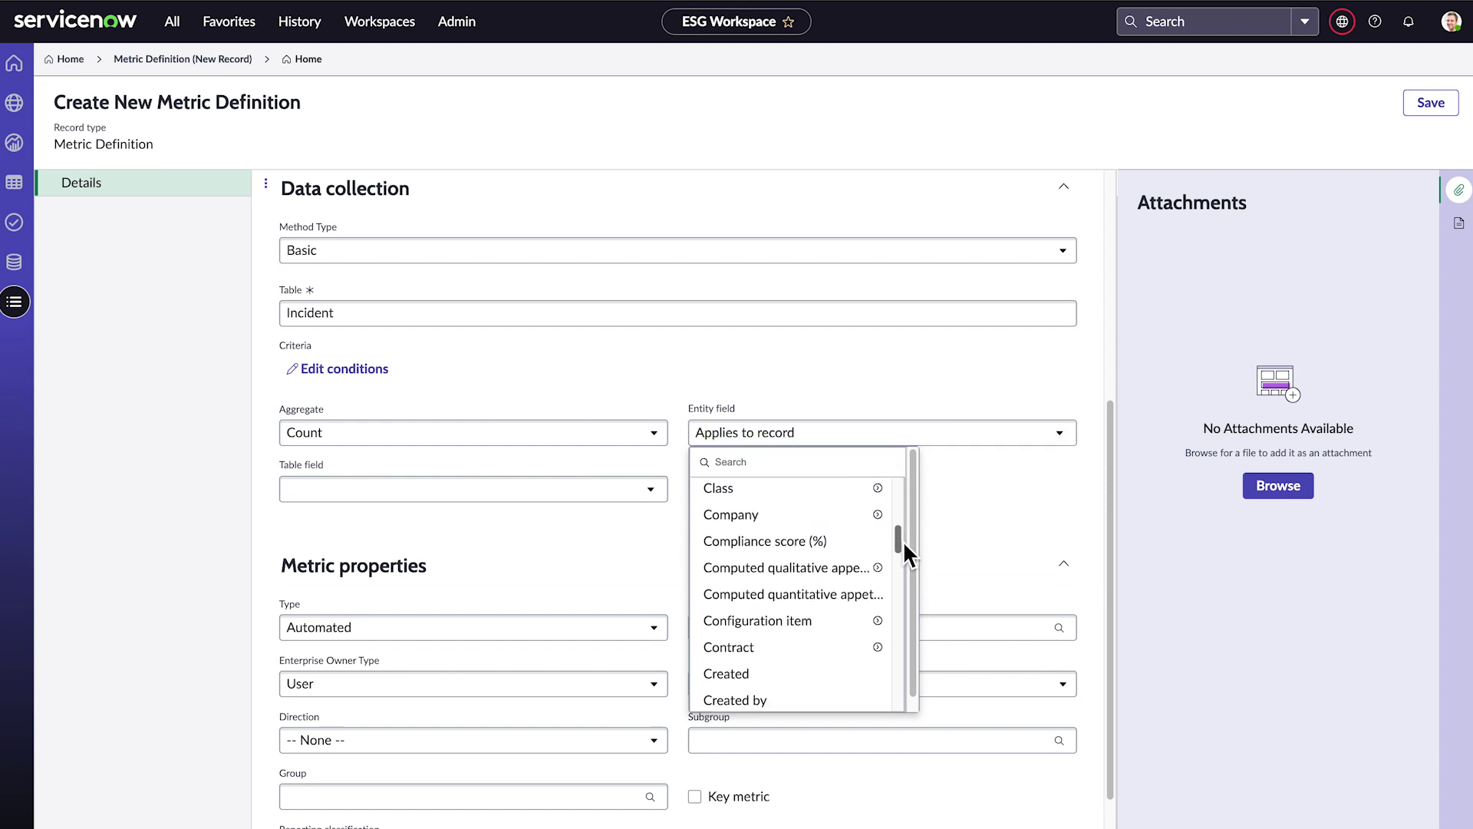
{"action": "left_click", "coordinate": [774, 461]}
{"action": "type", "text": "loc"}
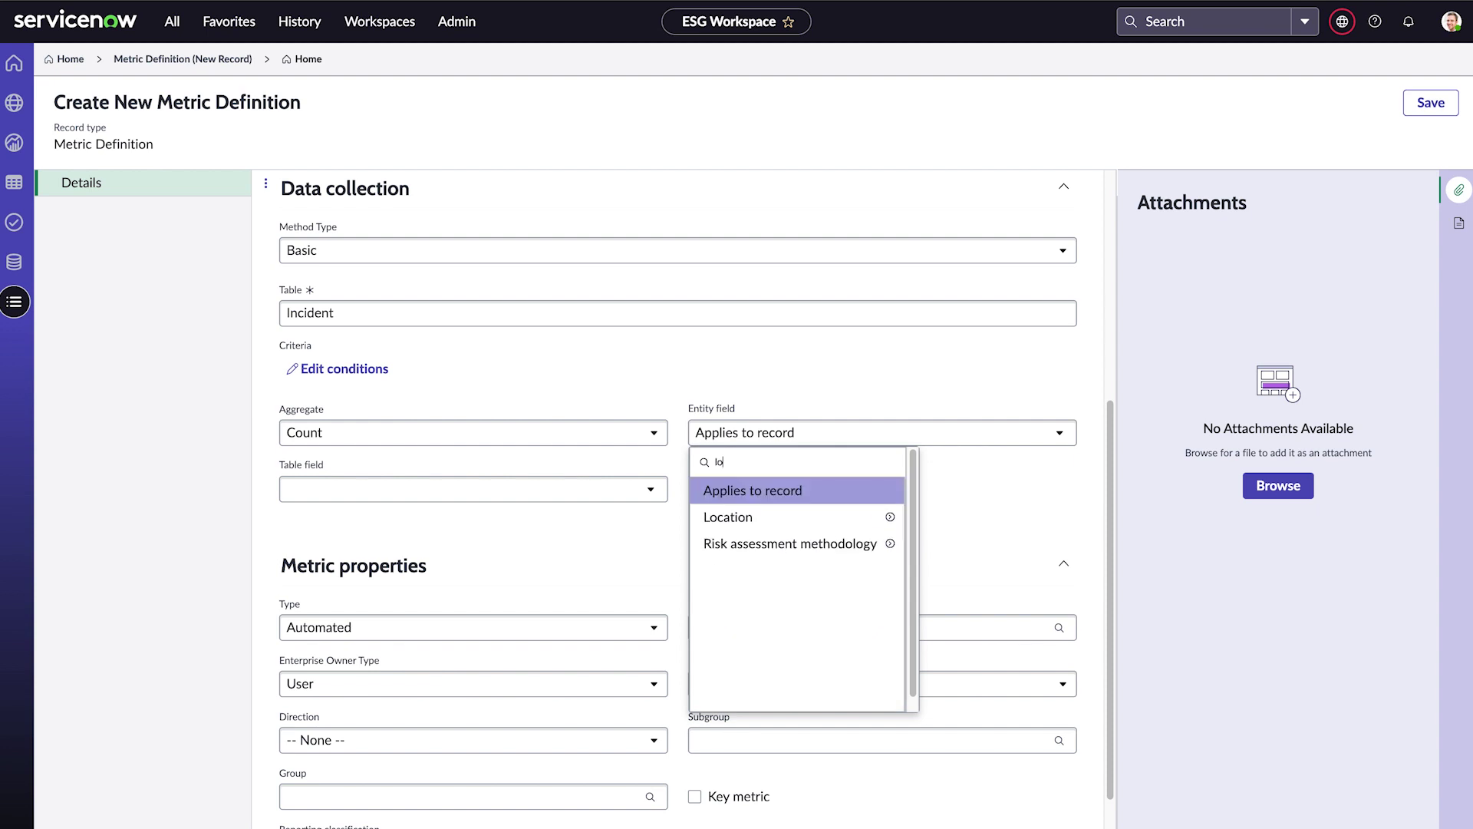
{"action": "key", "text": "BackSpace"}
{"action": "key", "text": "BackSpace"}
{"action": "key", "text": "BackSpace"}
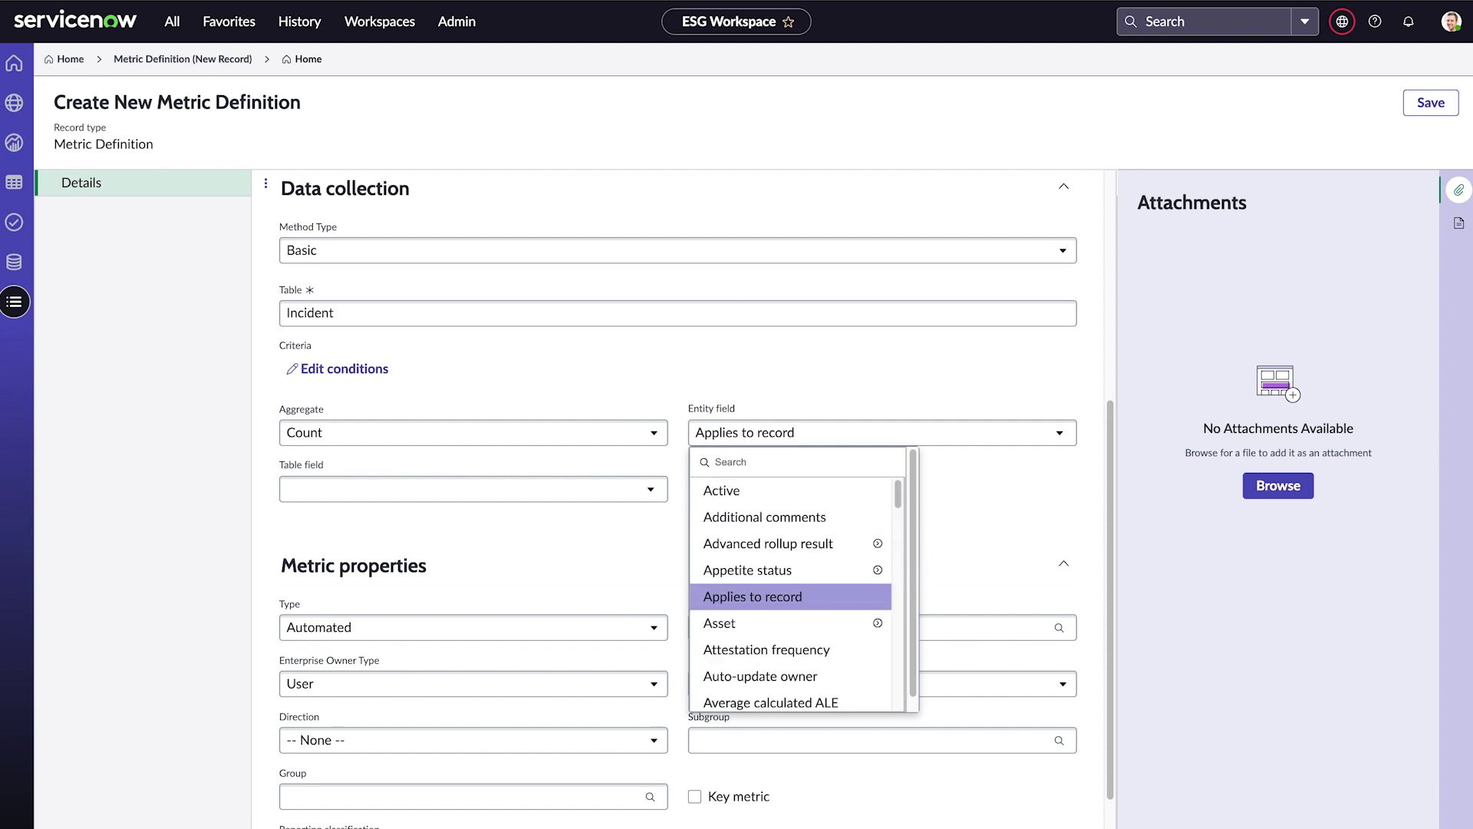
{"action": "left_click", "coordinate": [798, 605]}
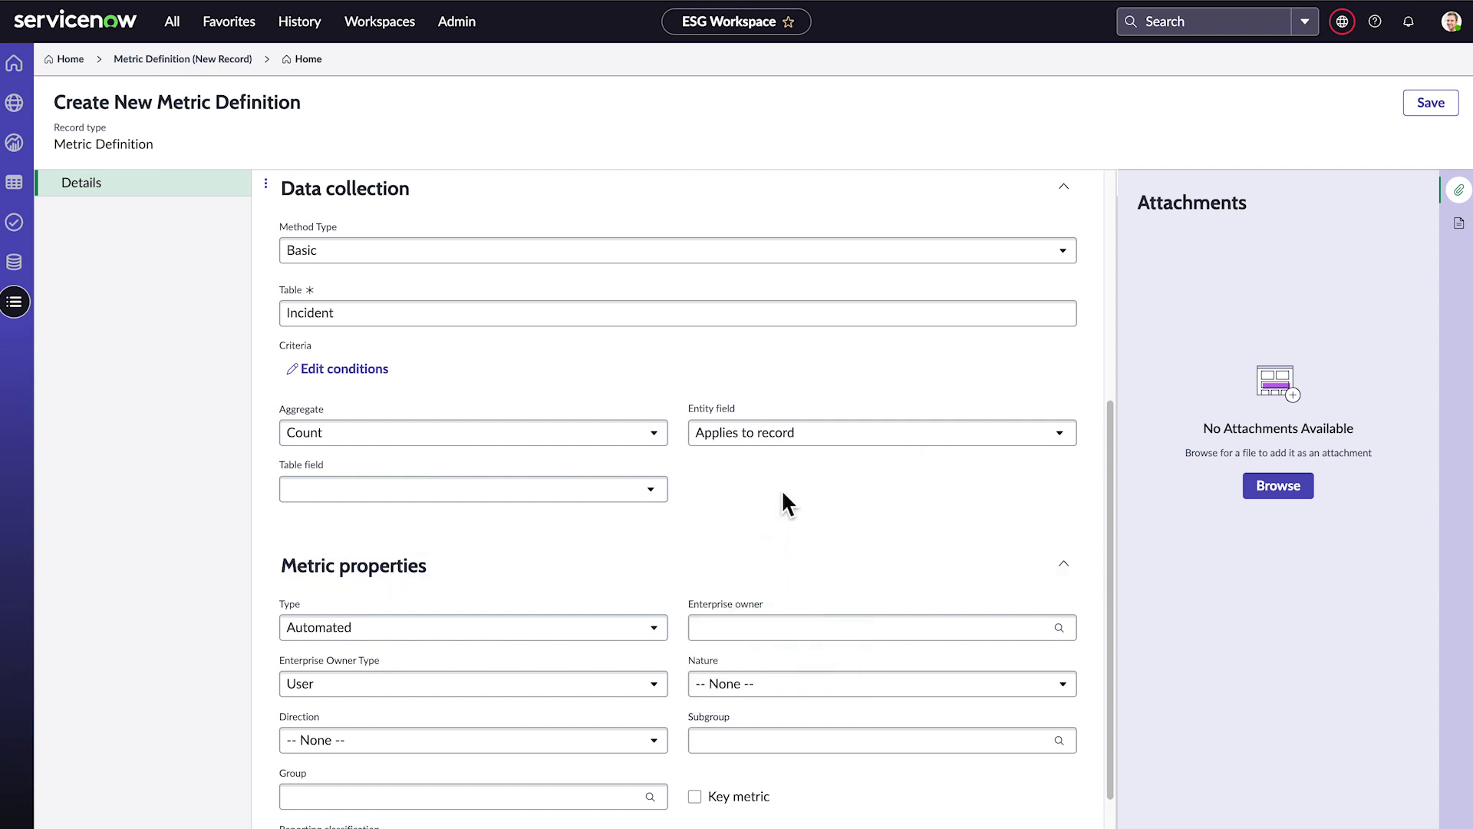
Set the table field to Caller > Department
{"action": "left_click", "coordinate": [619, 488]}
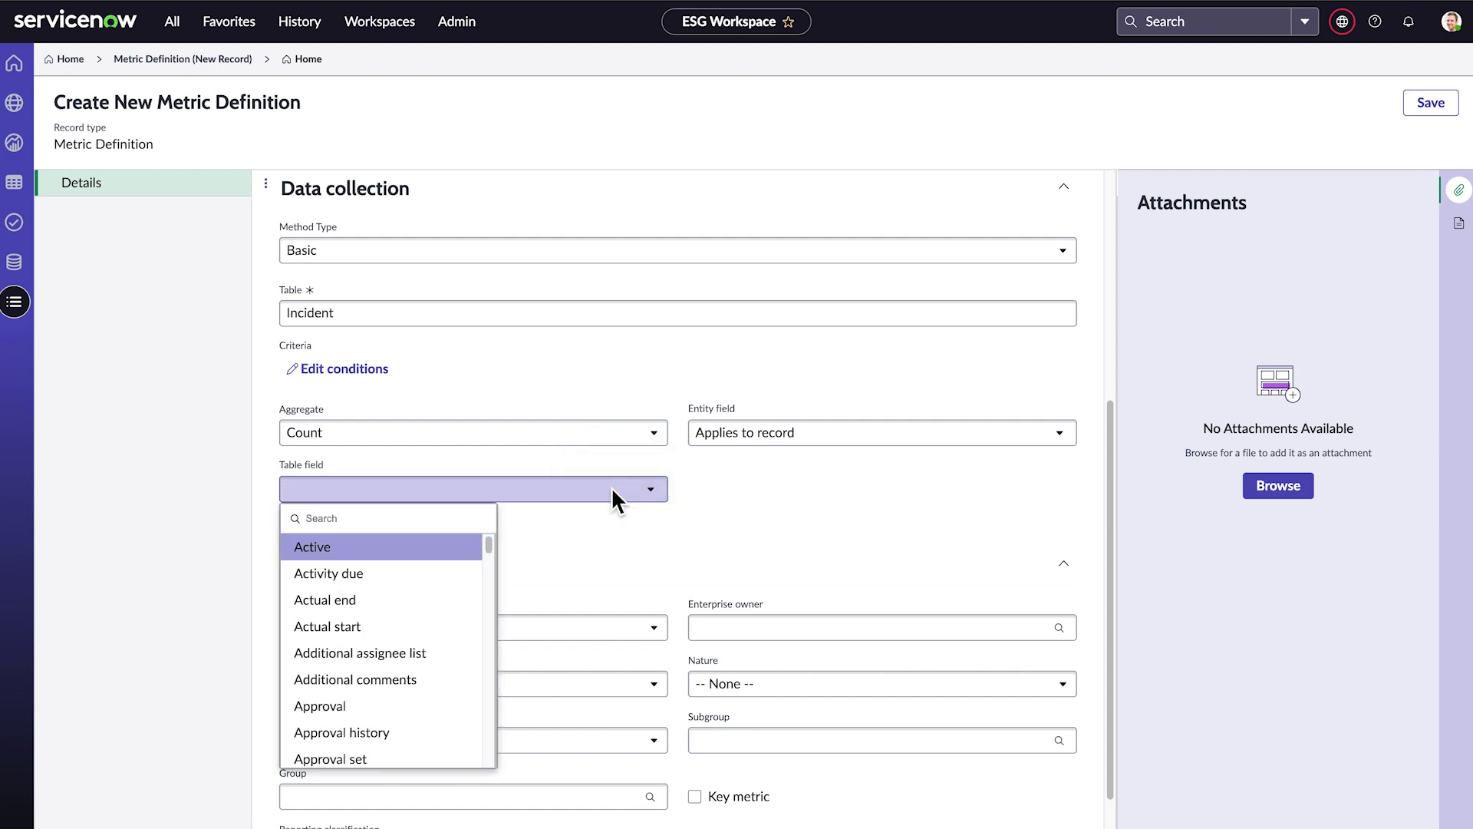
{"action": "left_click_drag", "start_coordinate": [489, 545], "coordinate": [488, 574]}
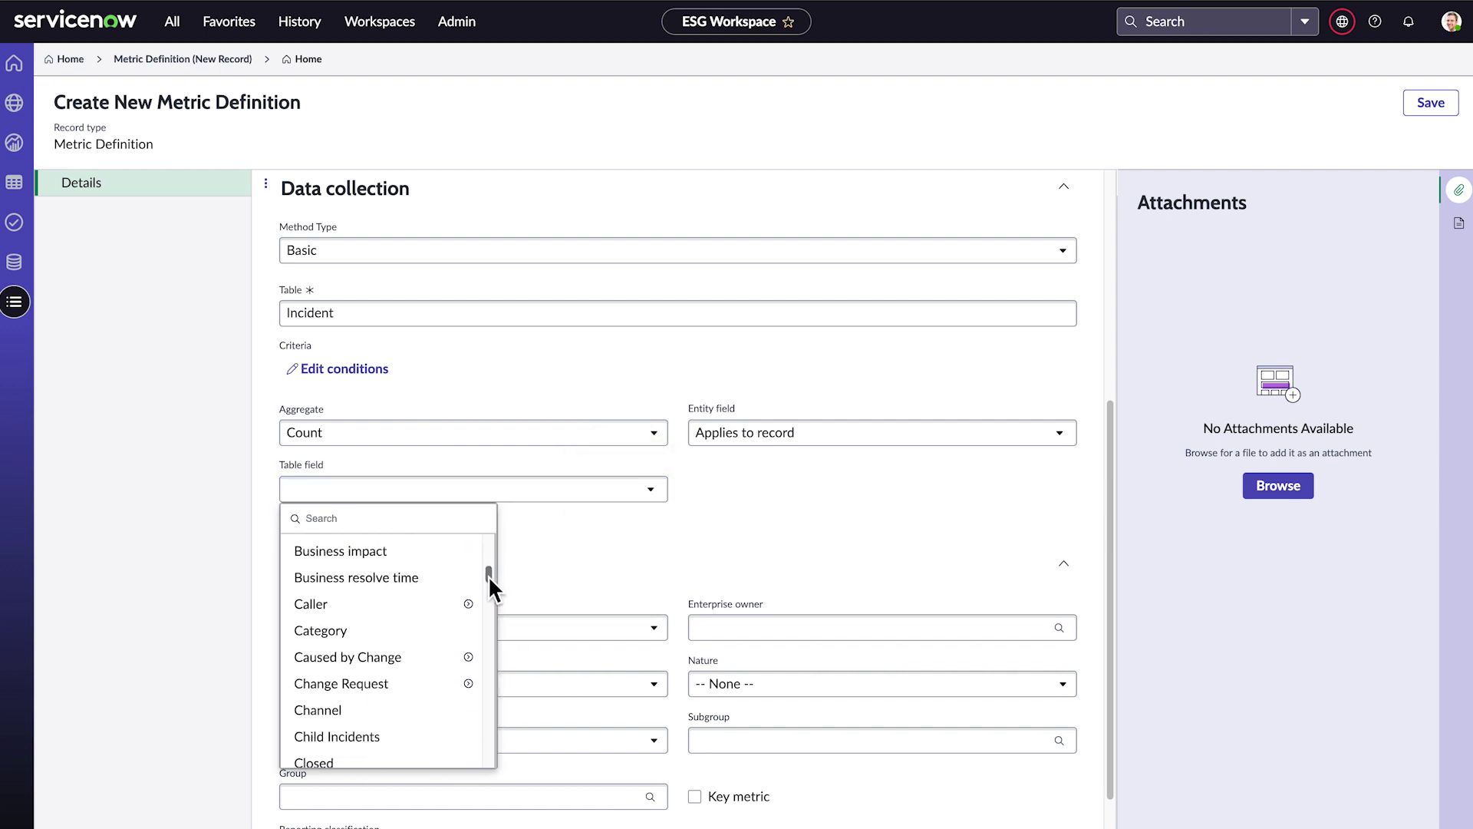
{"action": "left_click", "coordinate": [469, 605]}
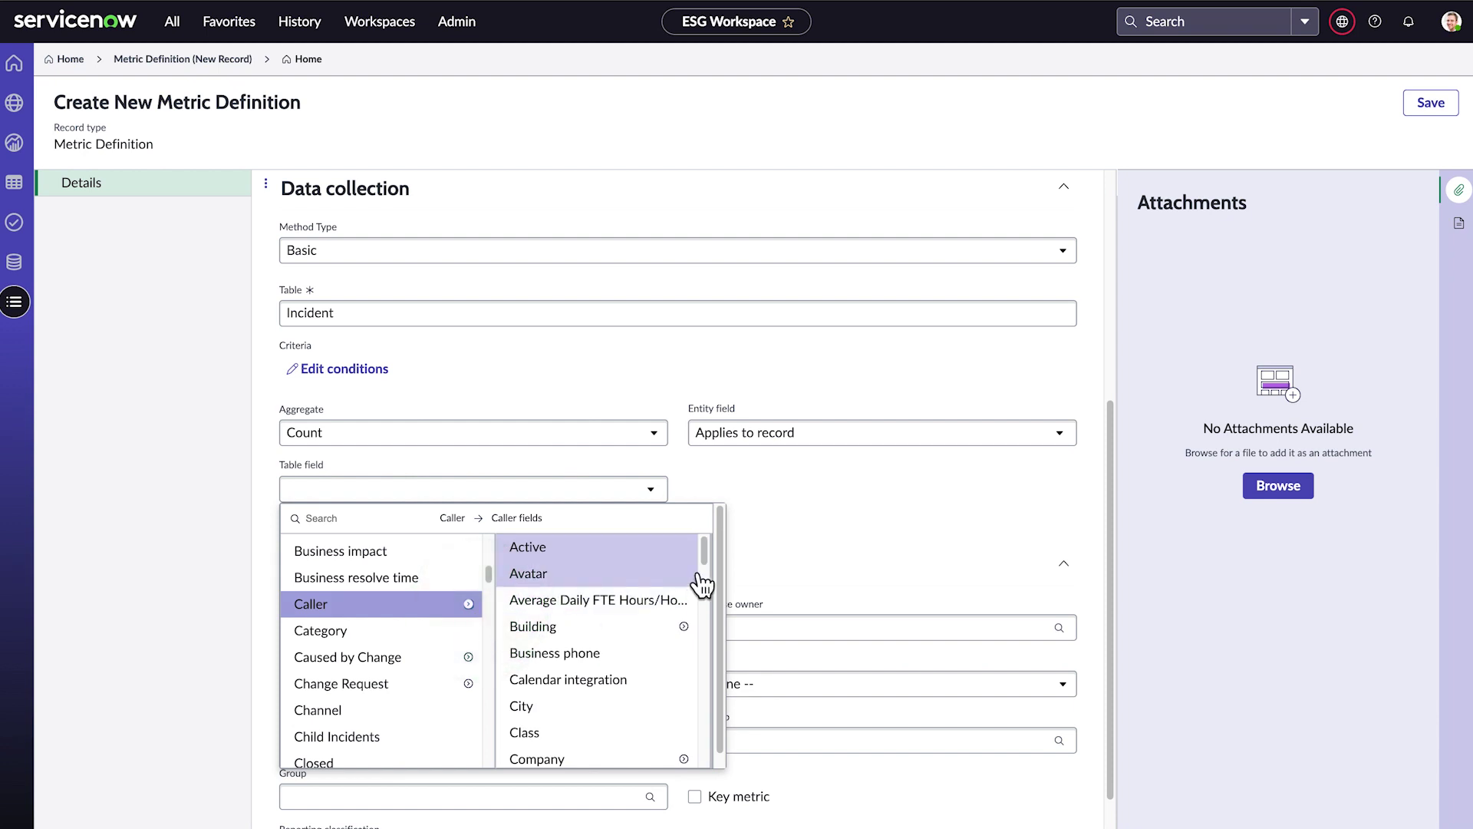
{"action": "left_click_drag", "start_coordinate": [706, 554], "coordinate": [707, 599]}
{"action": "left_click", "coordinate": [563, 641]}
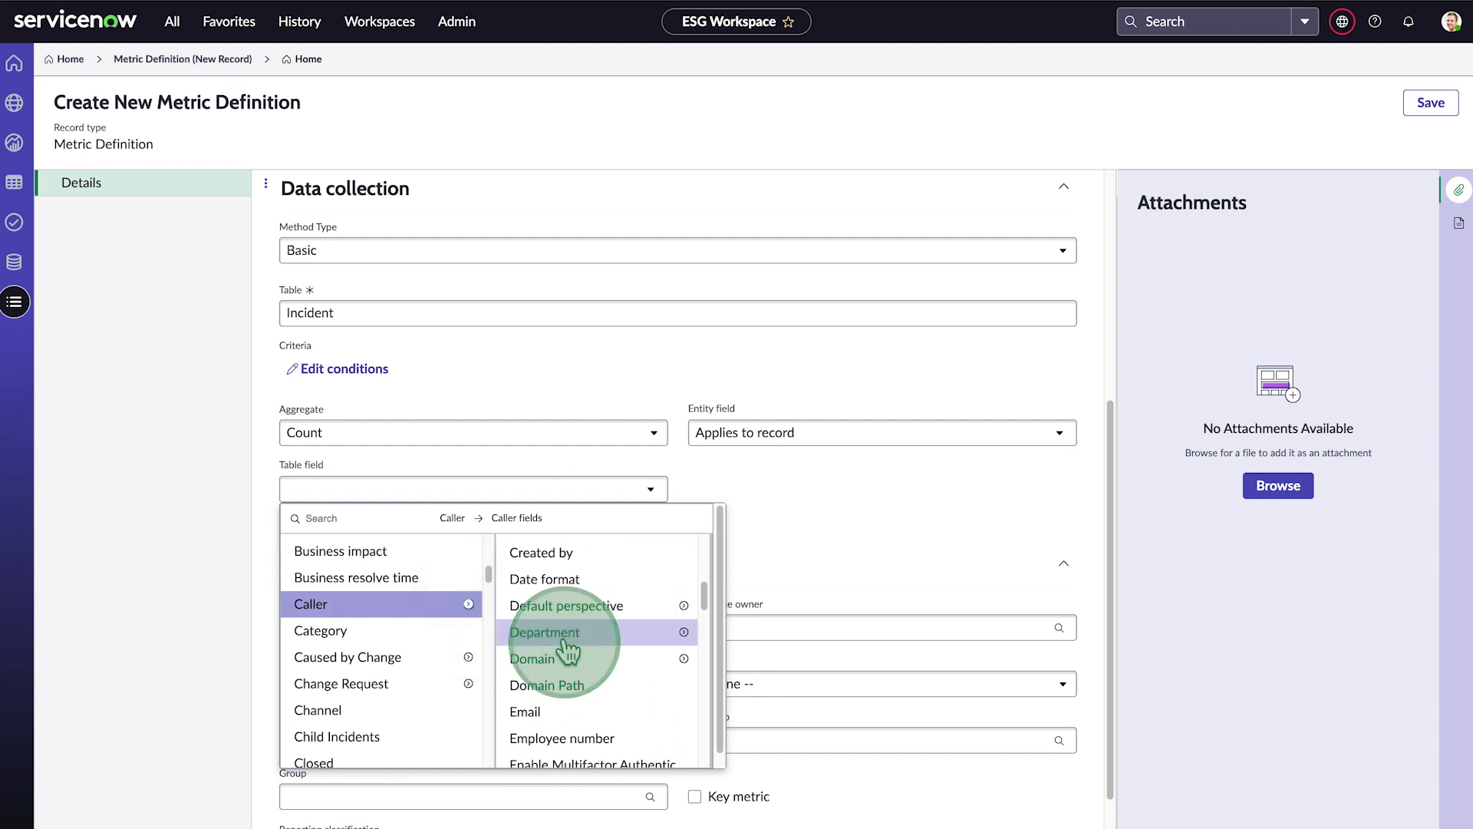
Set Type to Automated and choose a user as enterprise owner, with owner type User
{"action": "scroll", "coordinate": [628, 581], "scroll_direction": "down", "scroll_amount": 1}
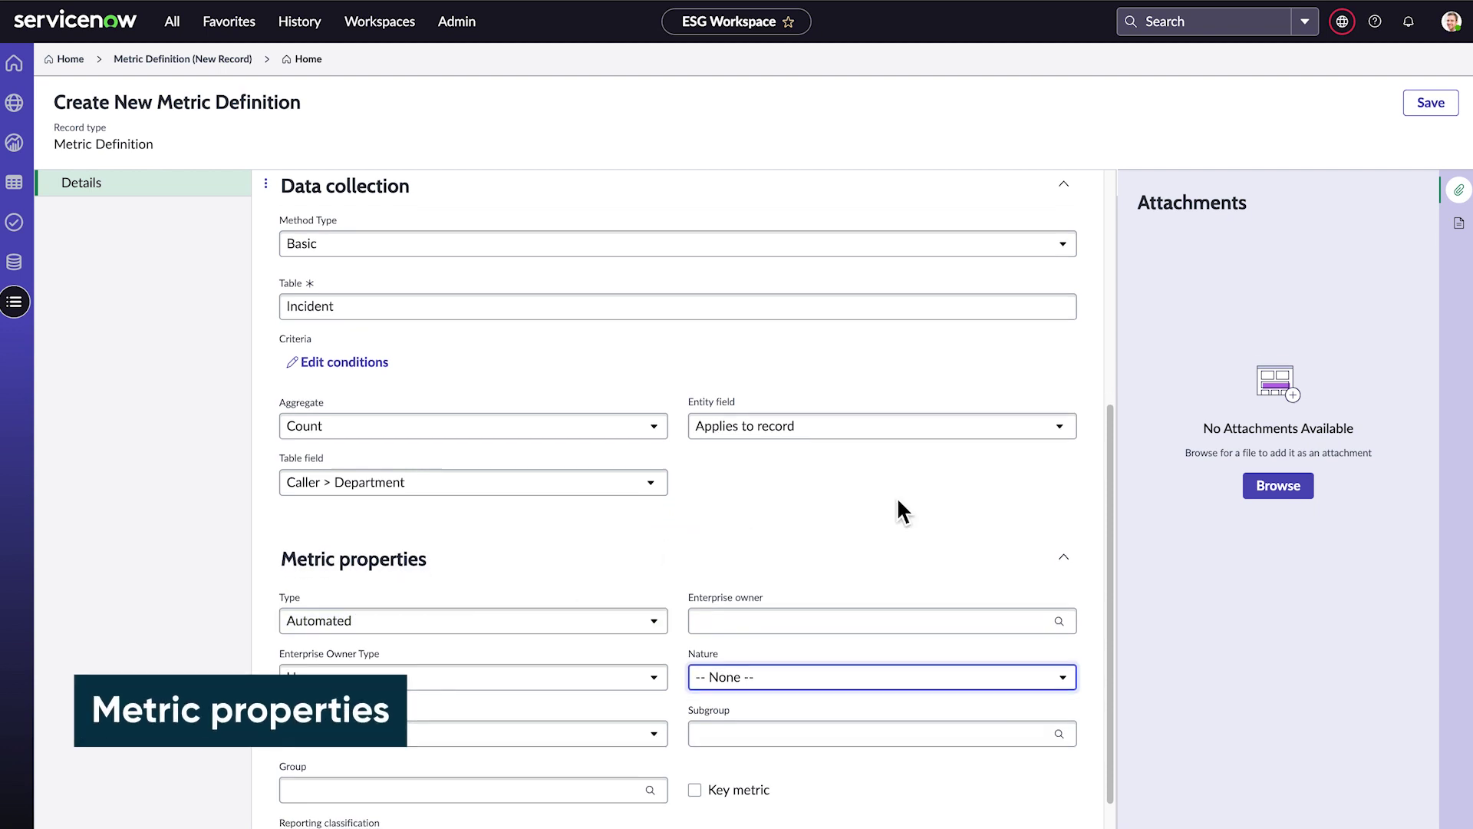
{"action": "left_click", "coordinate": [591, 571]}
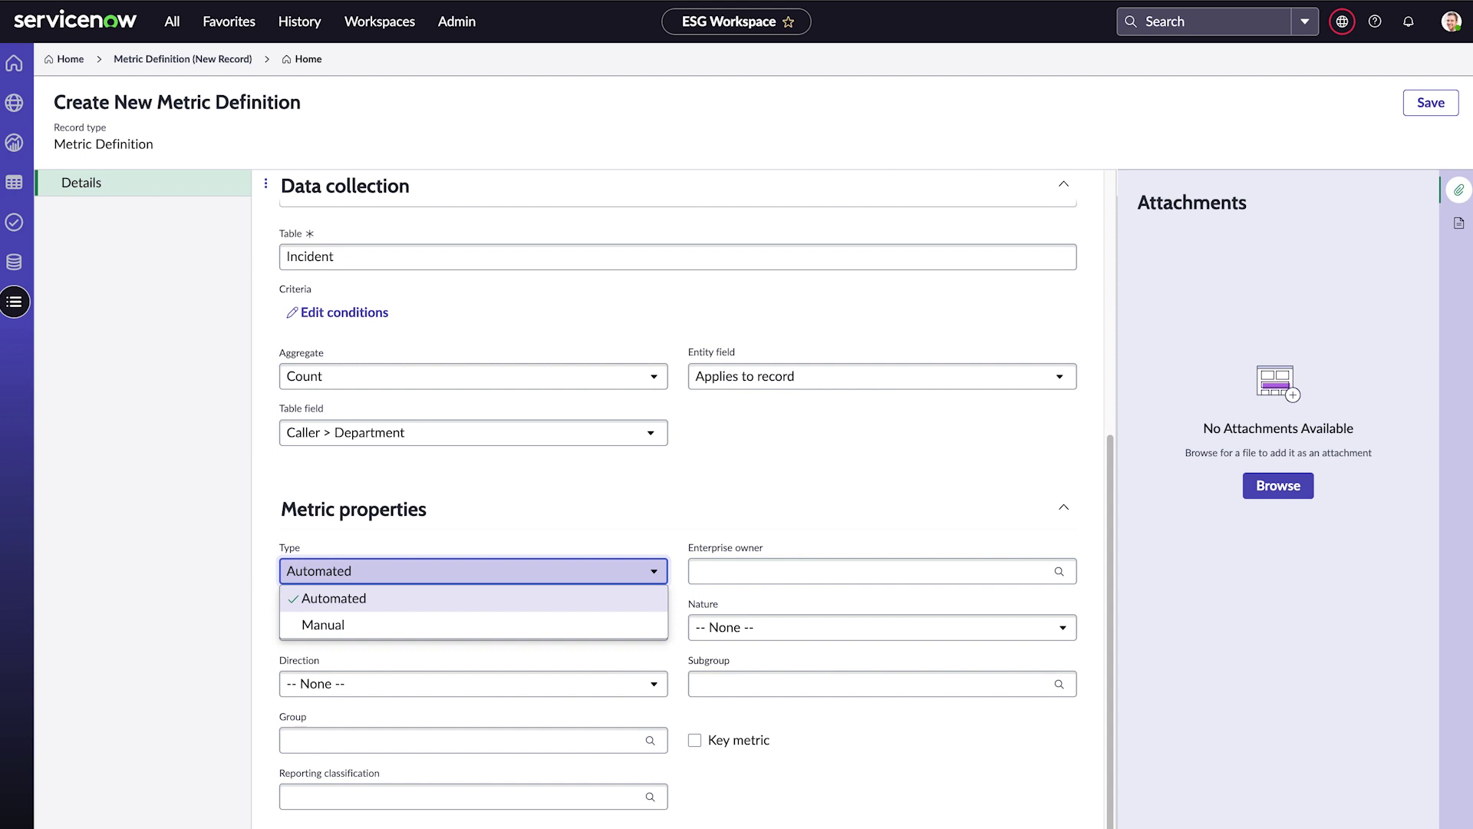
{"action": "left_click", "coordinate": [526, 599]}
{"action": "left_click", "coordinate": [815, 572]}
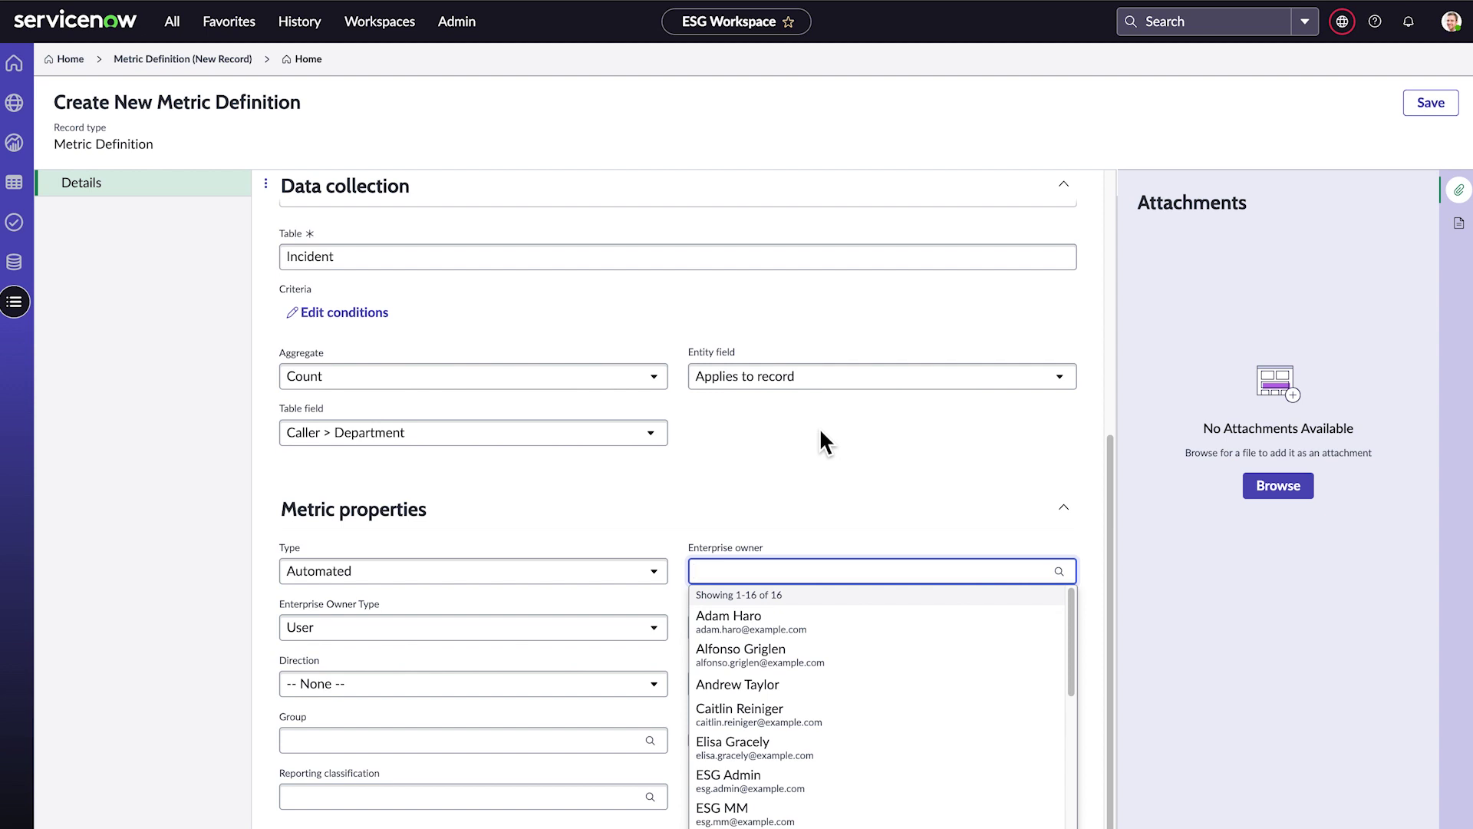
{"action": "left_click", "coordinate": [760, 712]}
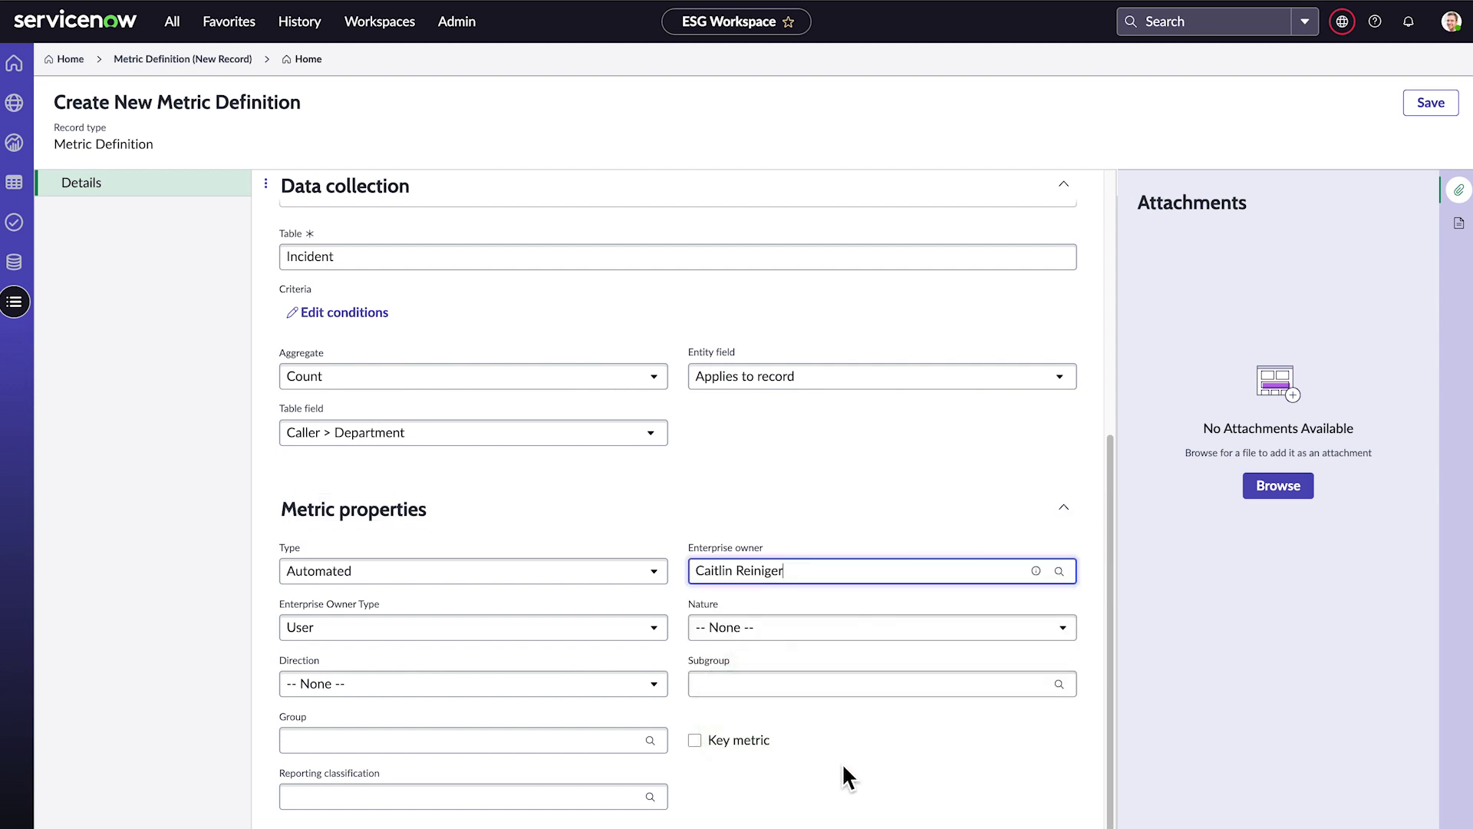
{"action": "left_click", "coordinate": [558, 632]}
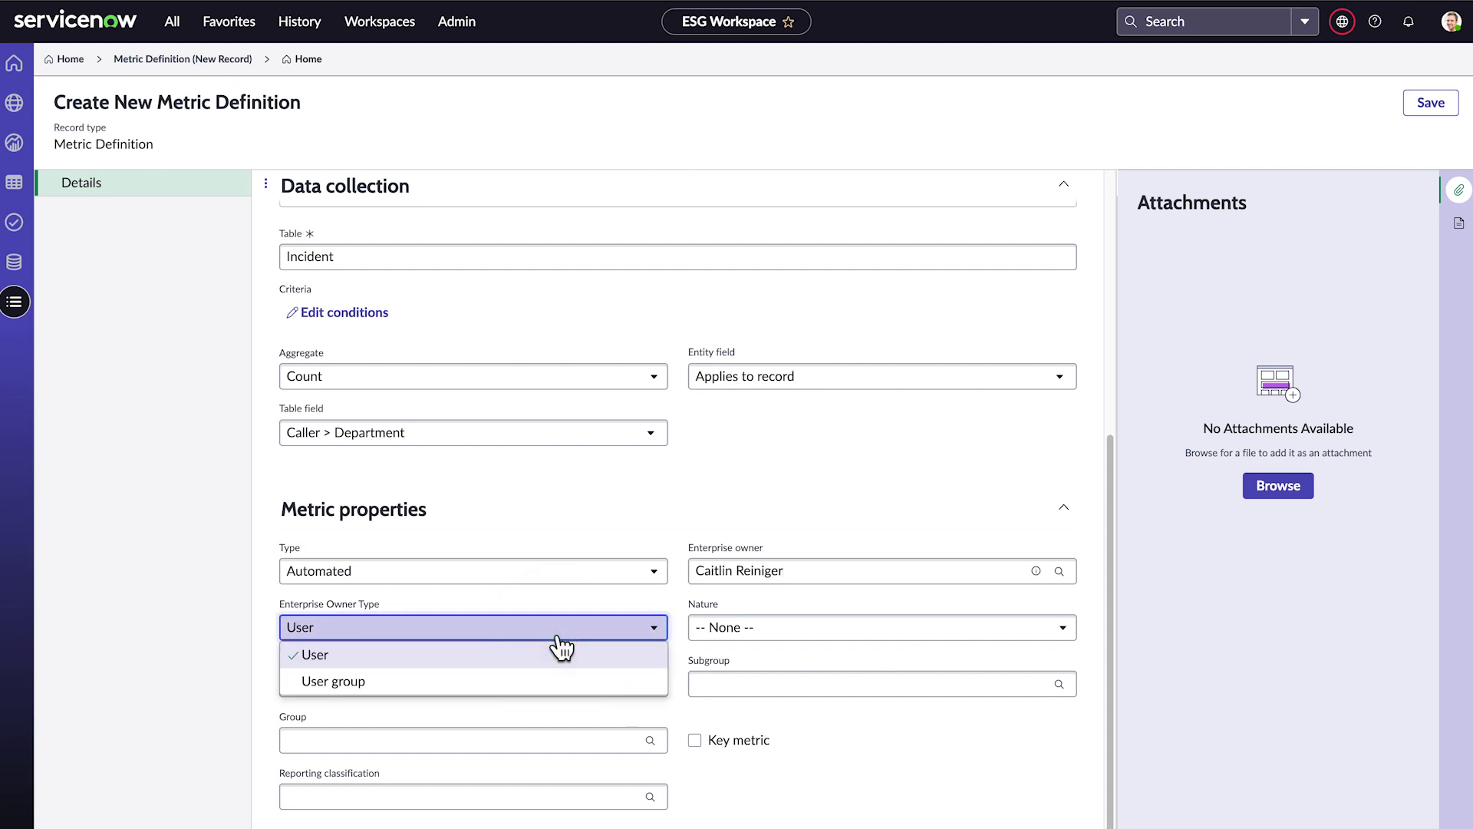
{"action": "left_click", "coordinate": [568, 652]}
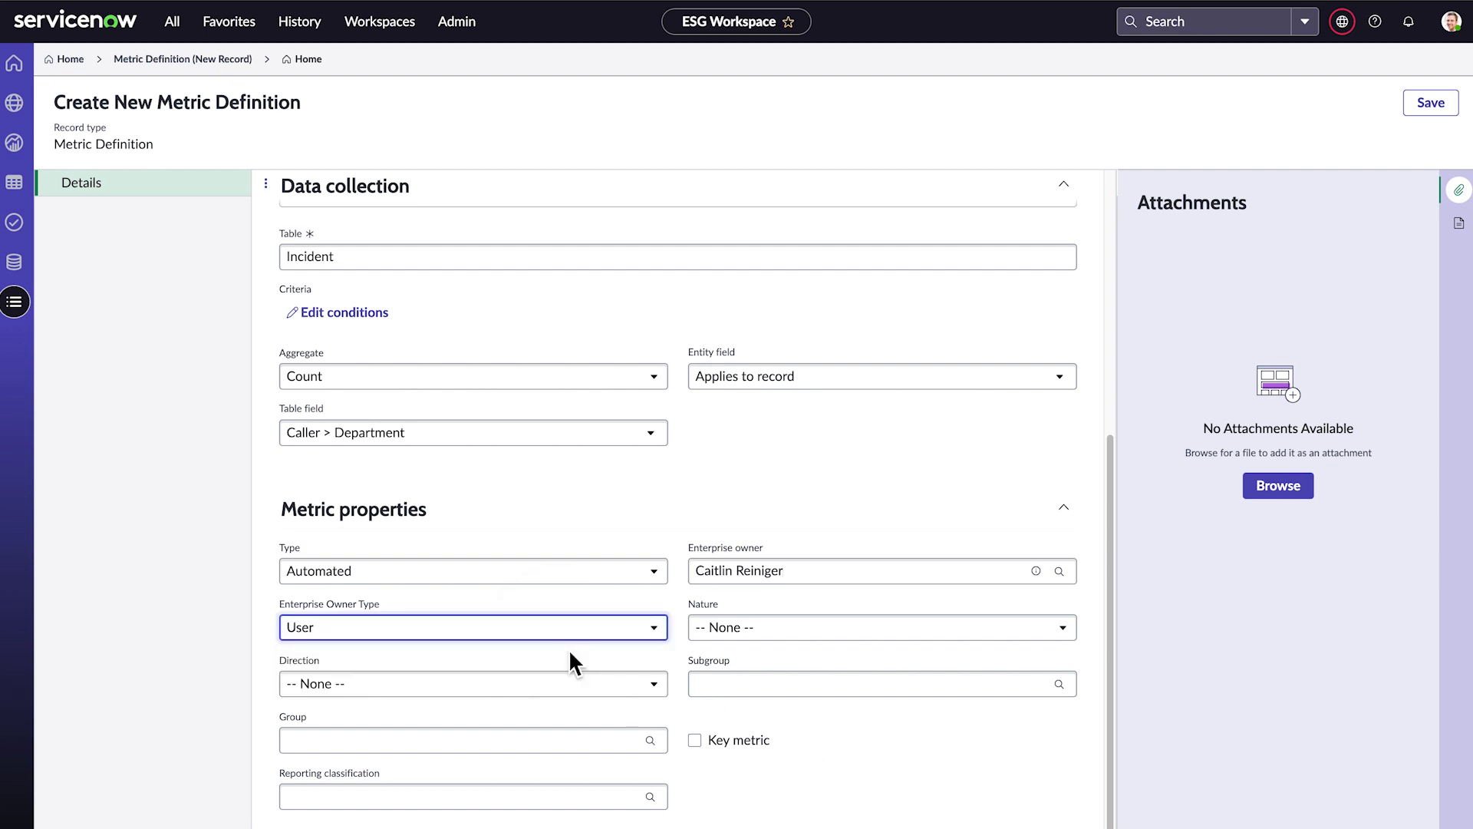
Set Nature to Lagging and Direction to Minimize
{"action": "left_click", "coordinate": [809, 633]}
{"action": "left_click", "coordinate": [834, 712]}
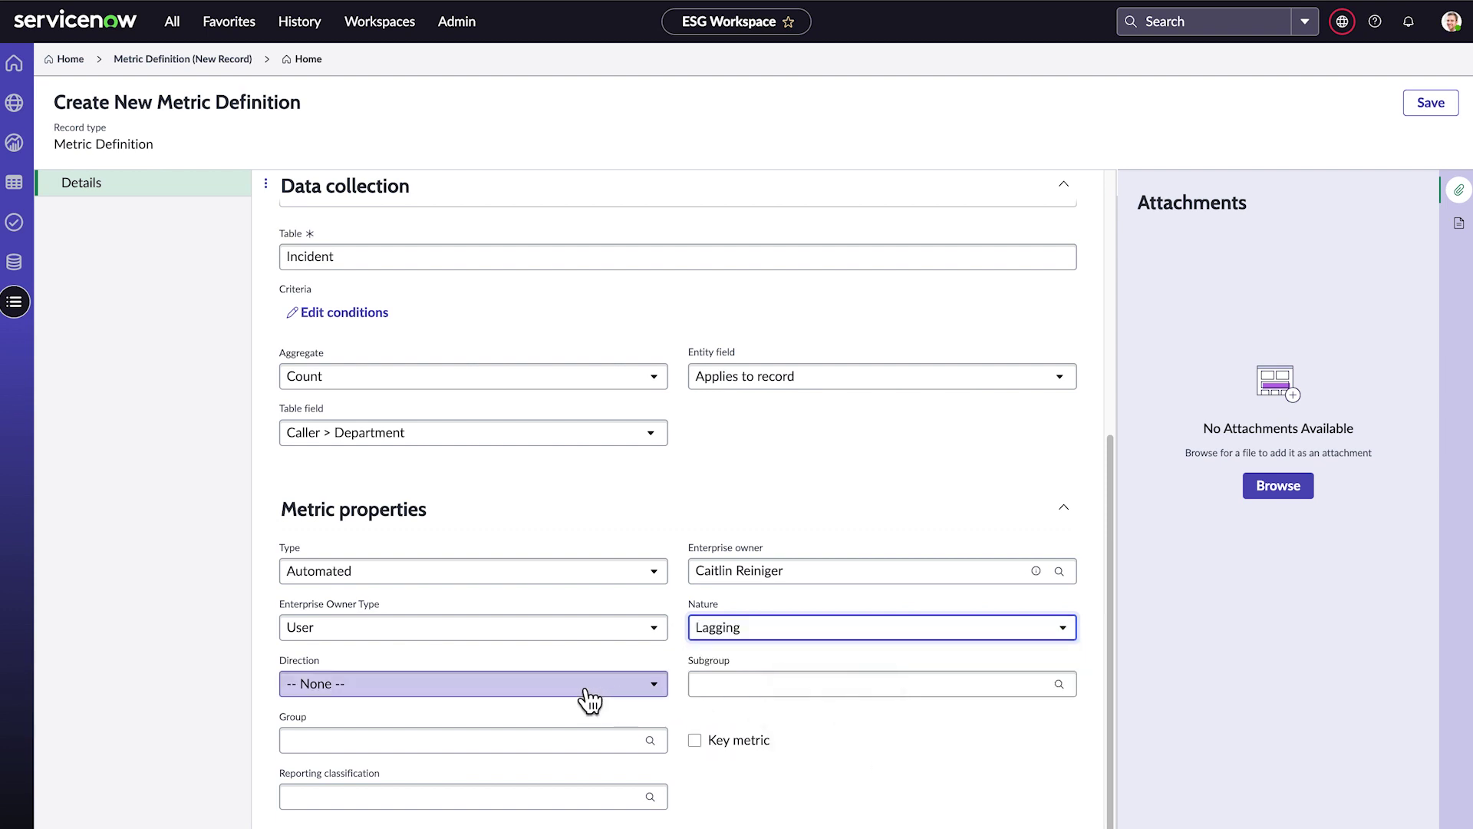
{"action": "left_click", "coordinate": [559, 688]}
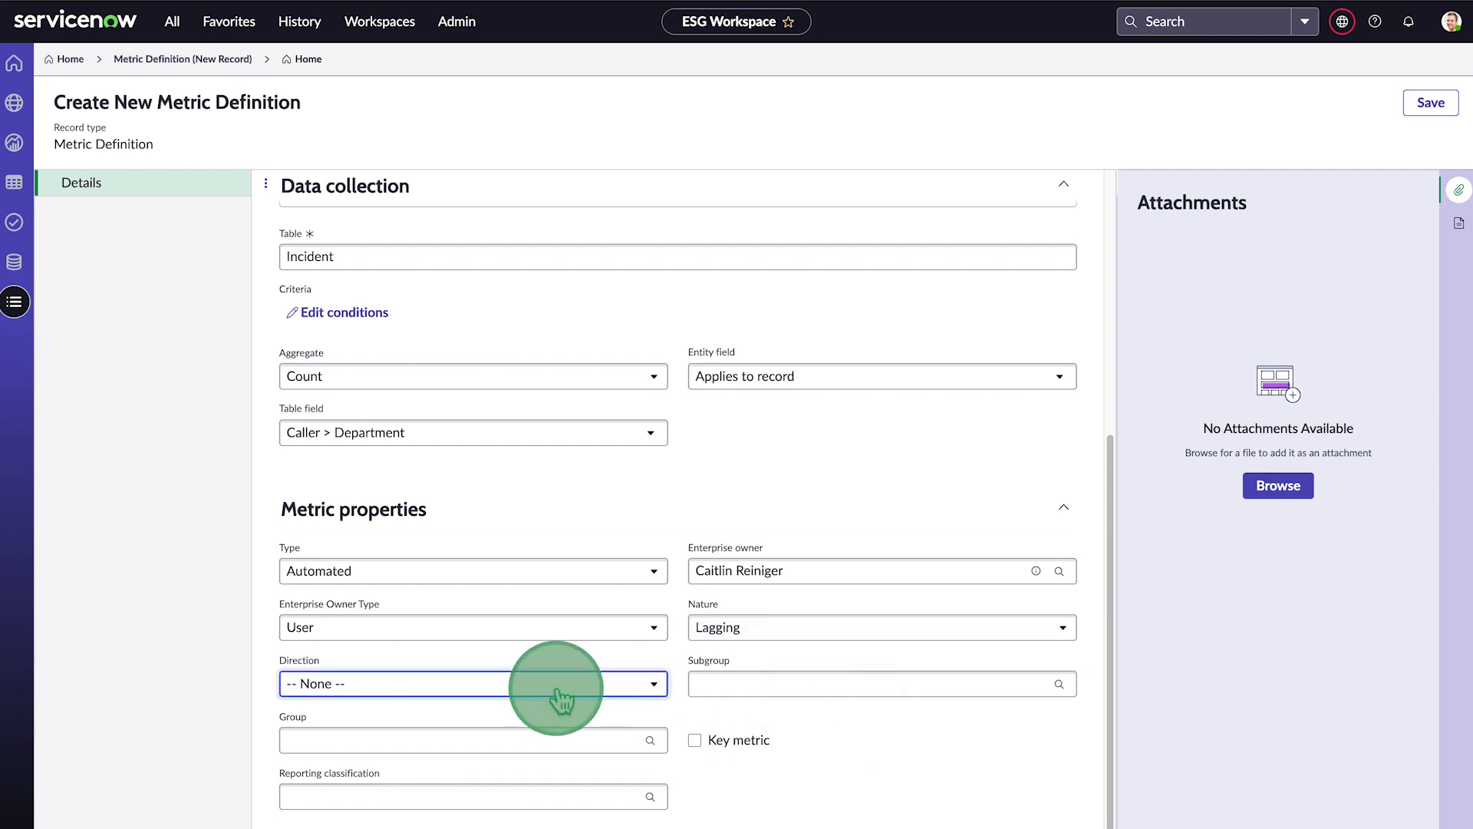
{"action": "left_click", "coordinate": [492, 738]}
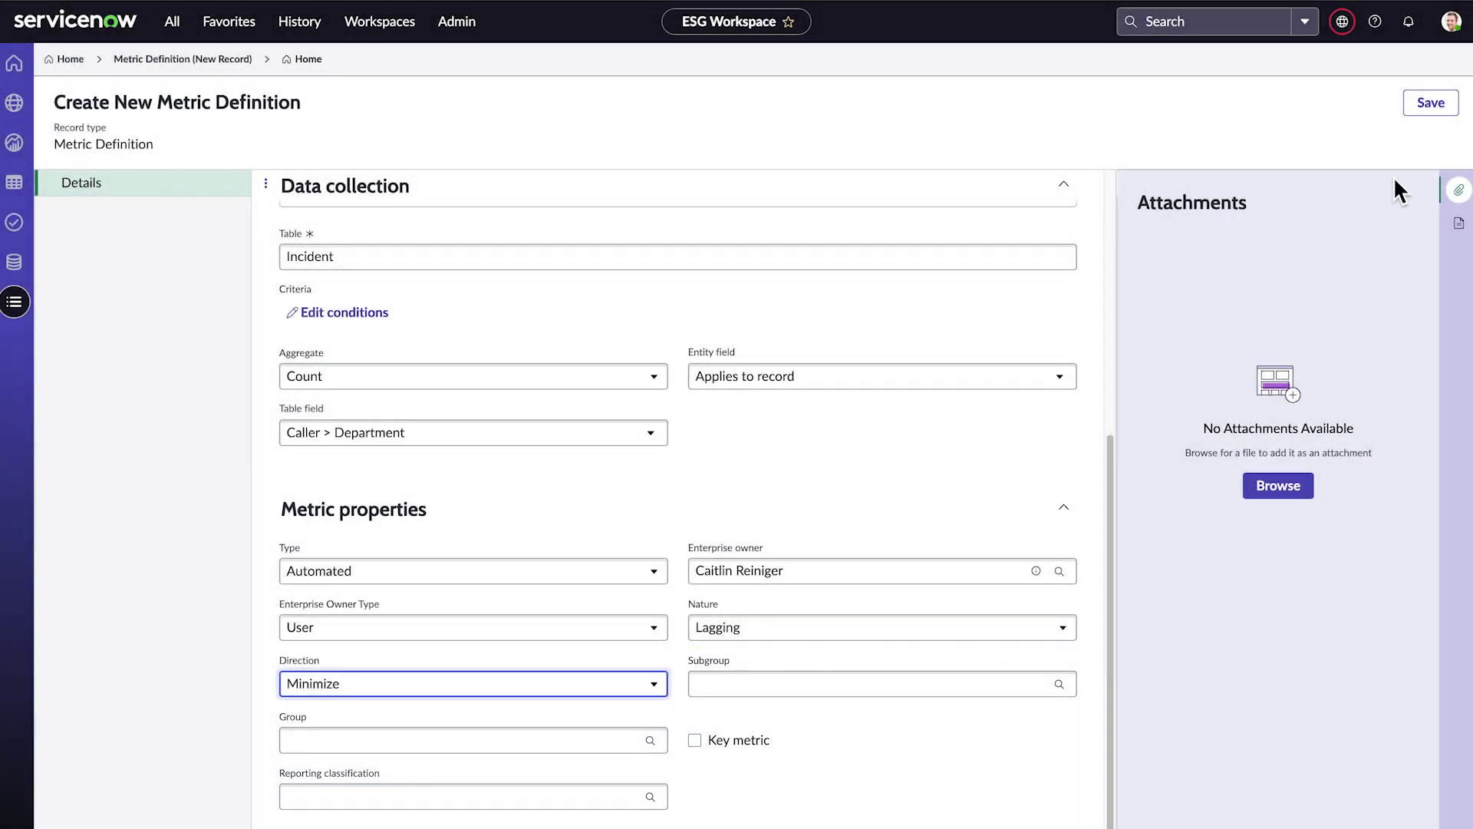
Save the definition and link the Departments entity type to it
{"action": "left_click", "coordinate": [1431, 106]}
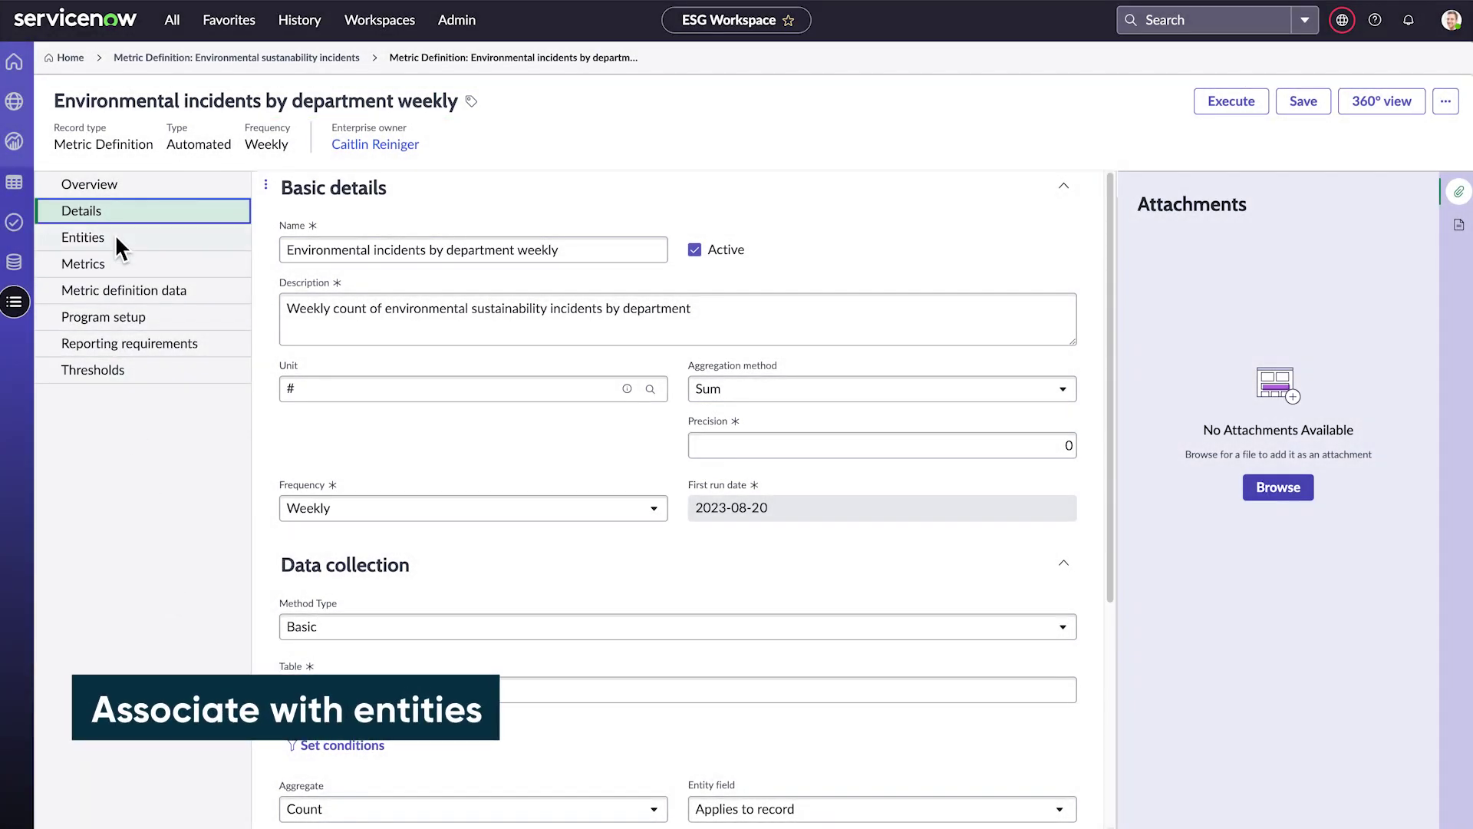
{"action": "left_click", "coordinate": [120, 242]}
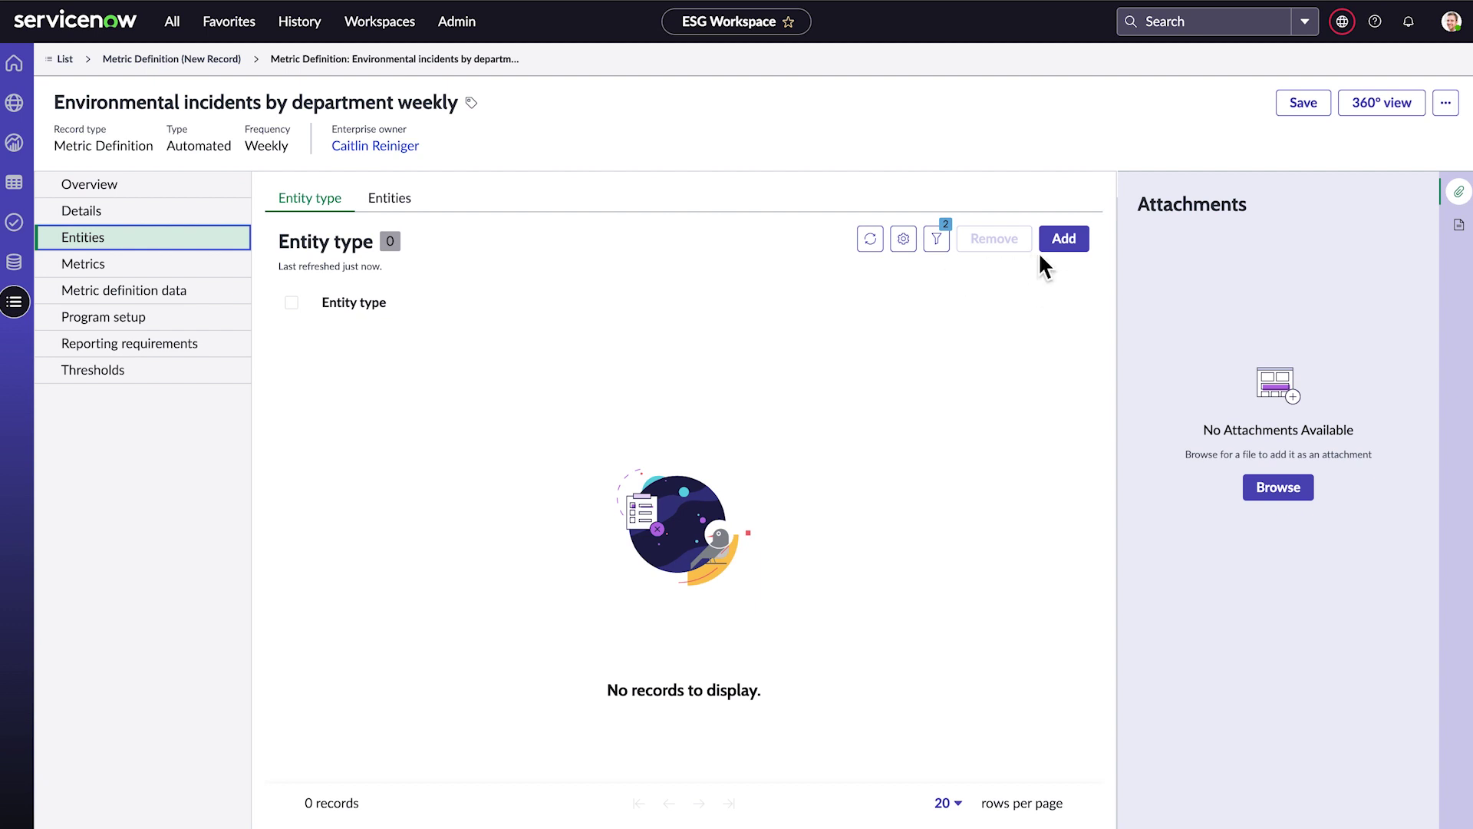
{"action": "left_click", "coordinate": [1063, 239]}
{"action": "left_click", "coordinate": [723, 603]}
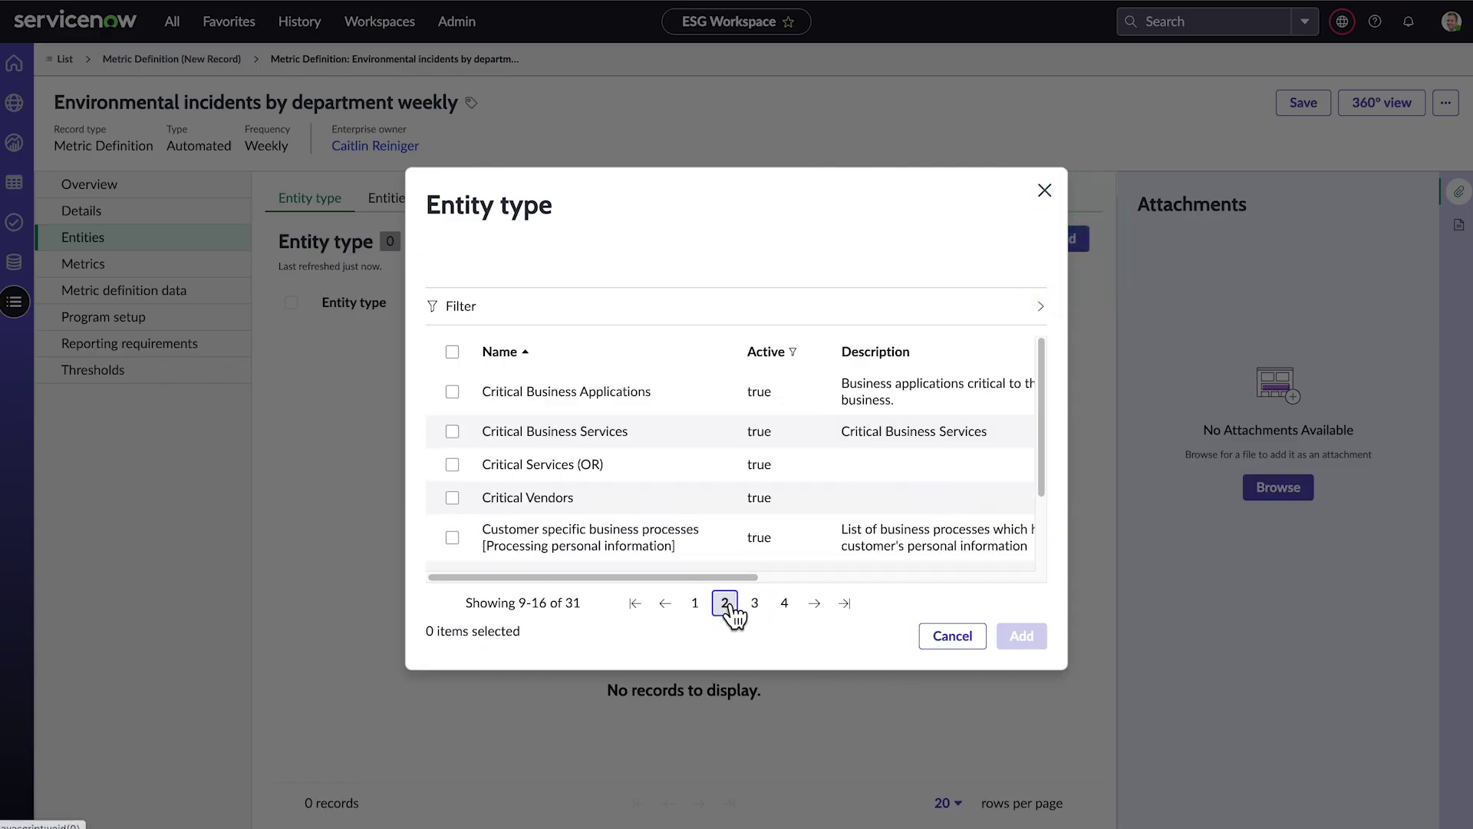
{"action": "scroll", "coordinate": [1046, 479], "scroll_direction": "down", "scroll_amount": 3}
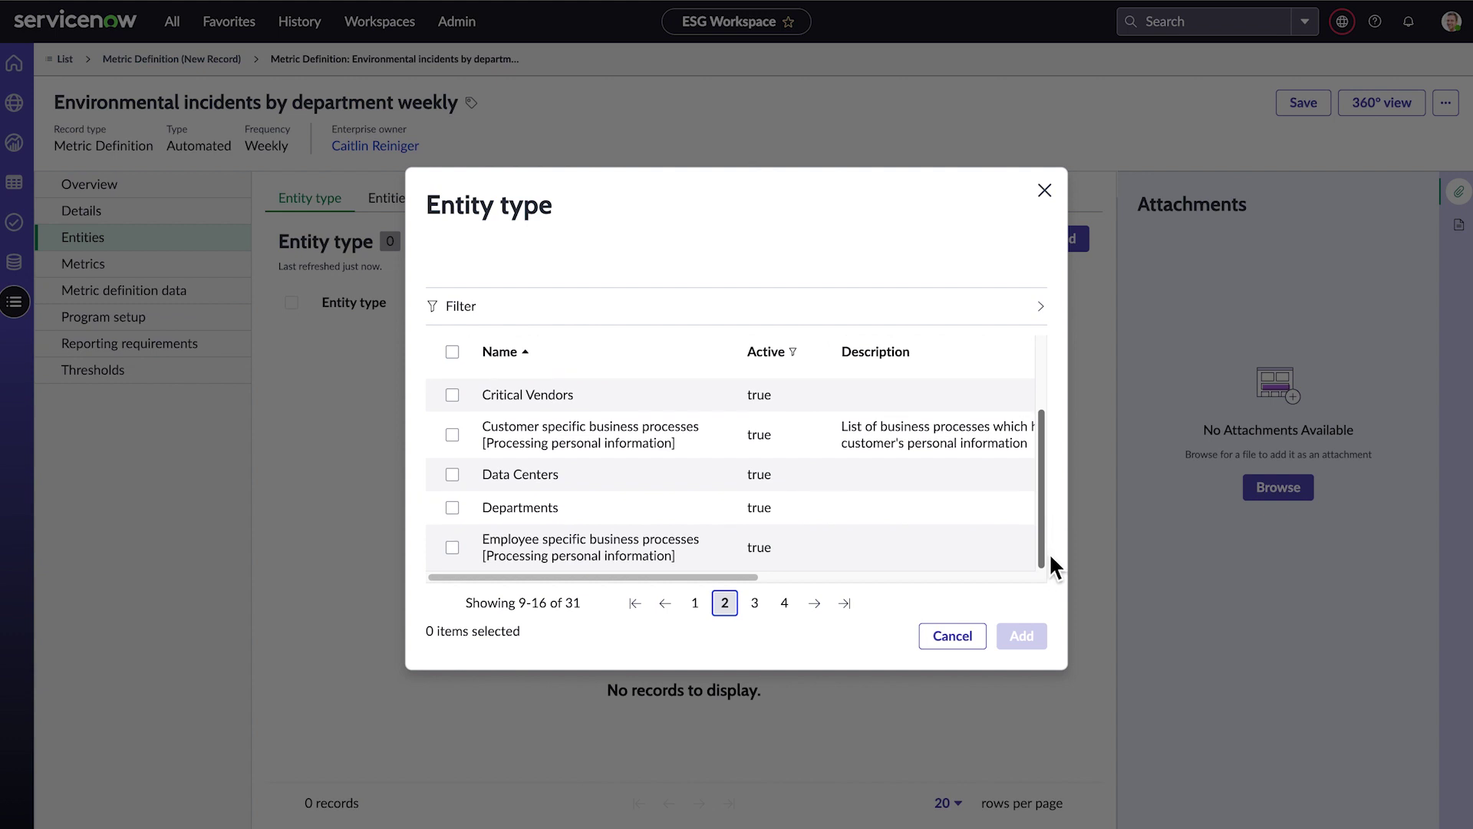
{"action": "left_click", "coordinate": [452, 508]}
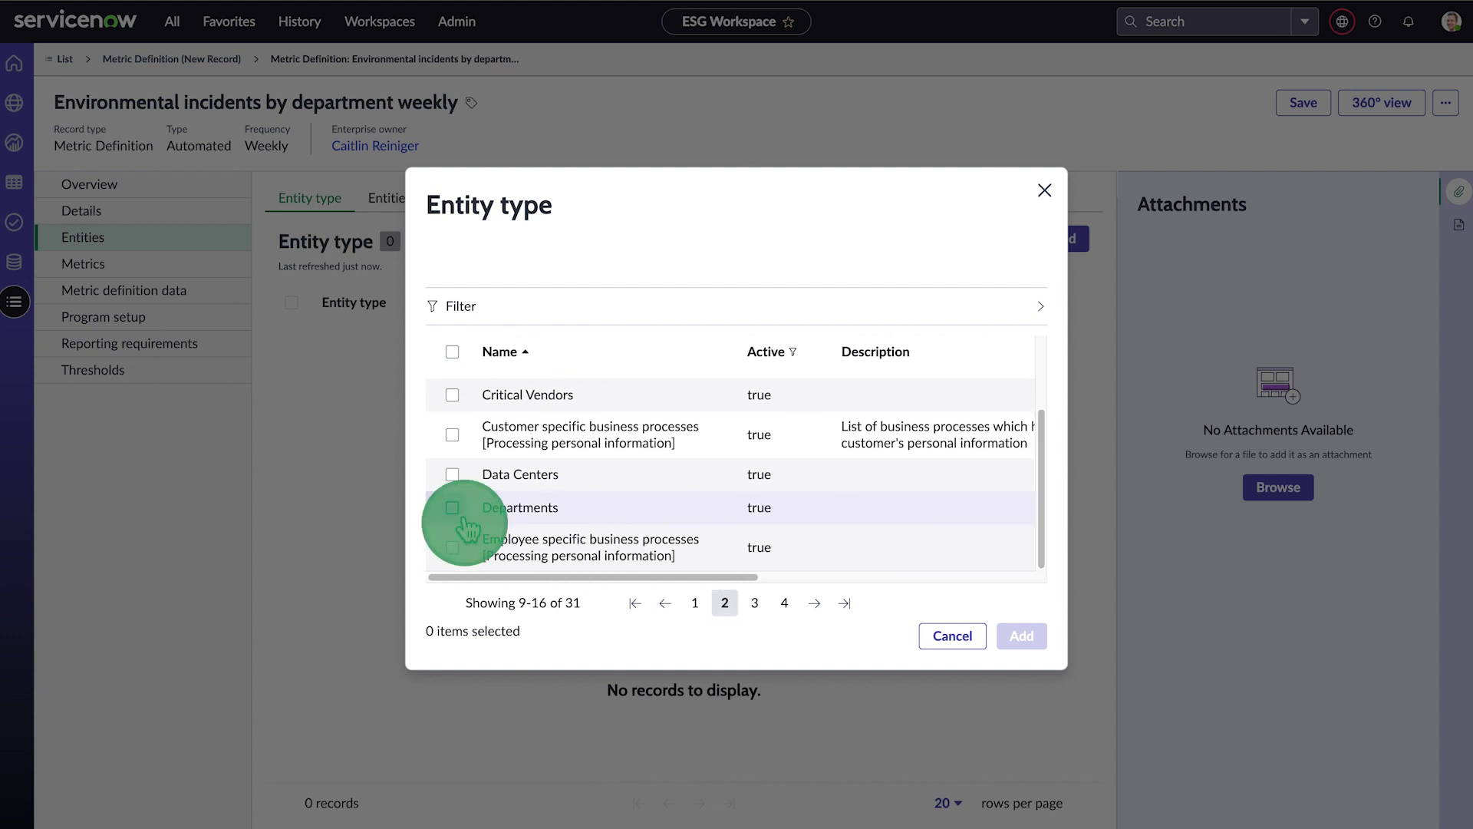
{"action": "left_click", "coordinate": [1012, 638]}
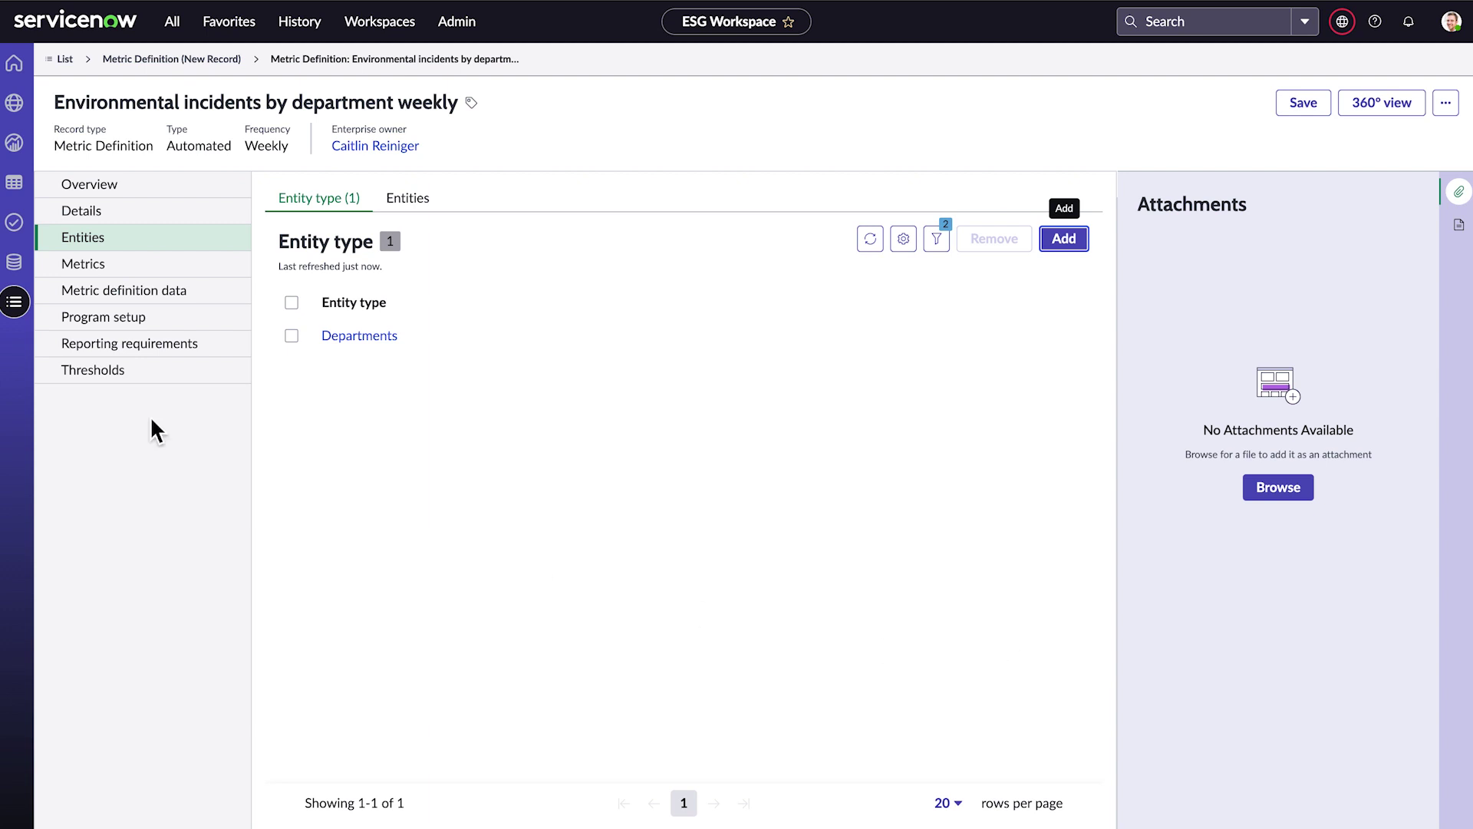
Execute the department metrics and open the IT metric showing weekly value 2
{"action": "left_click", "coordinate": [113, 262]}
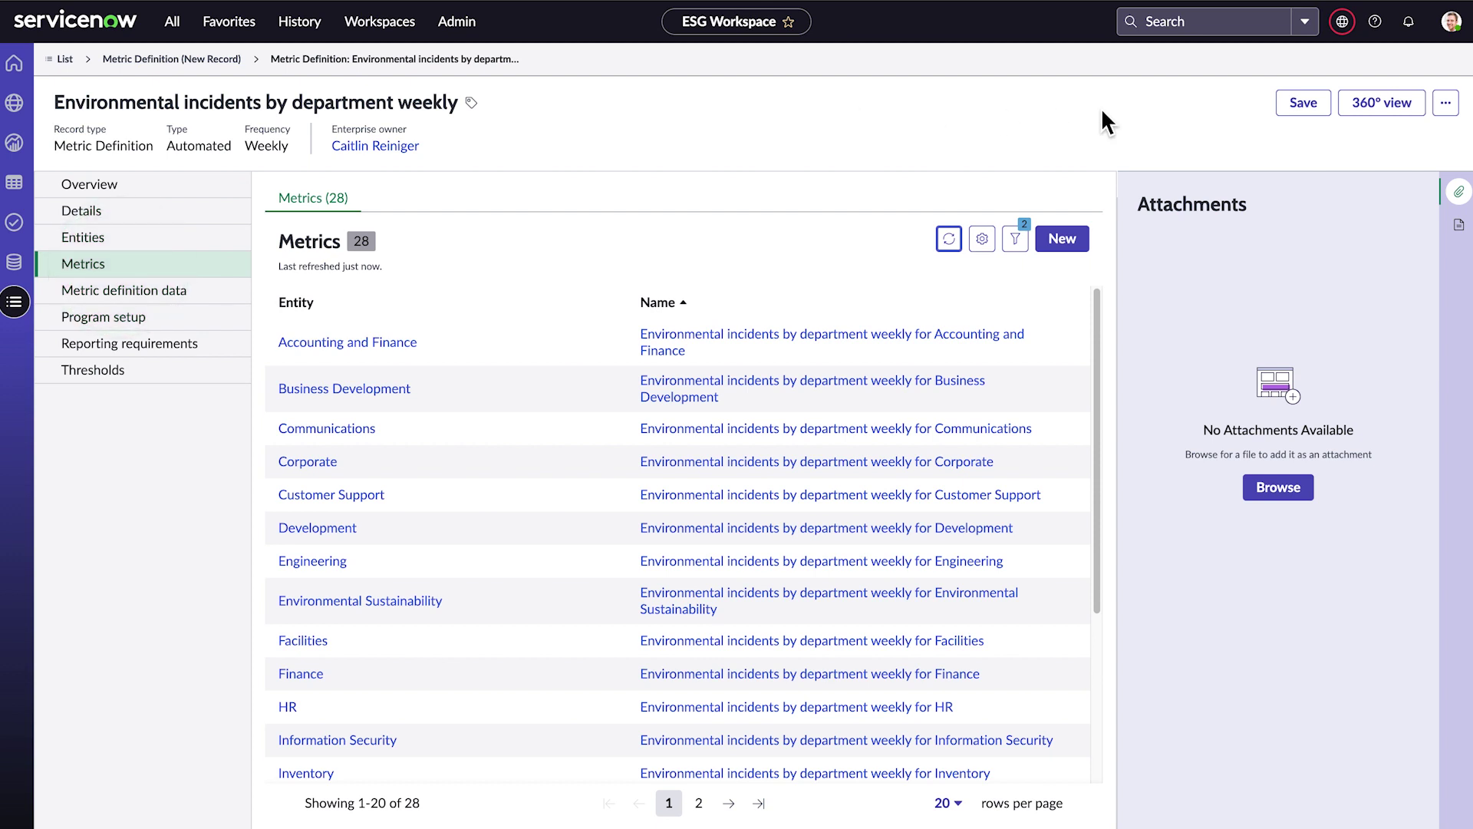
{"action": "left_click", "coordinate": [1306, 107]}
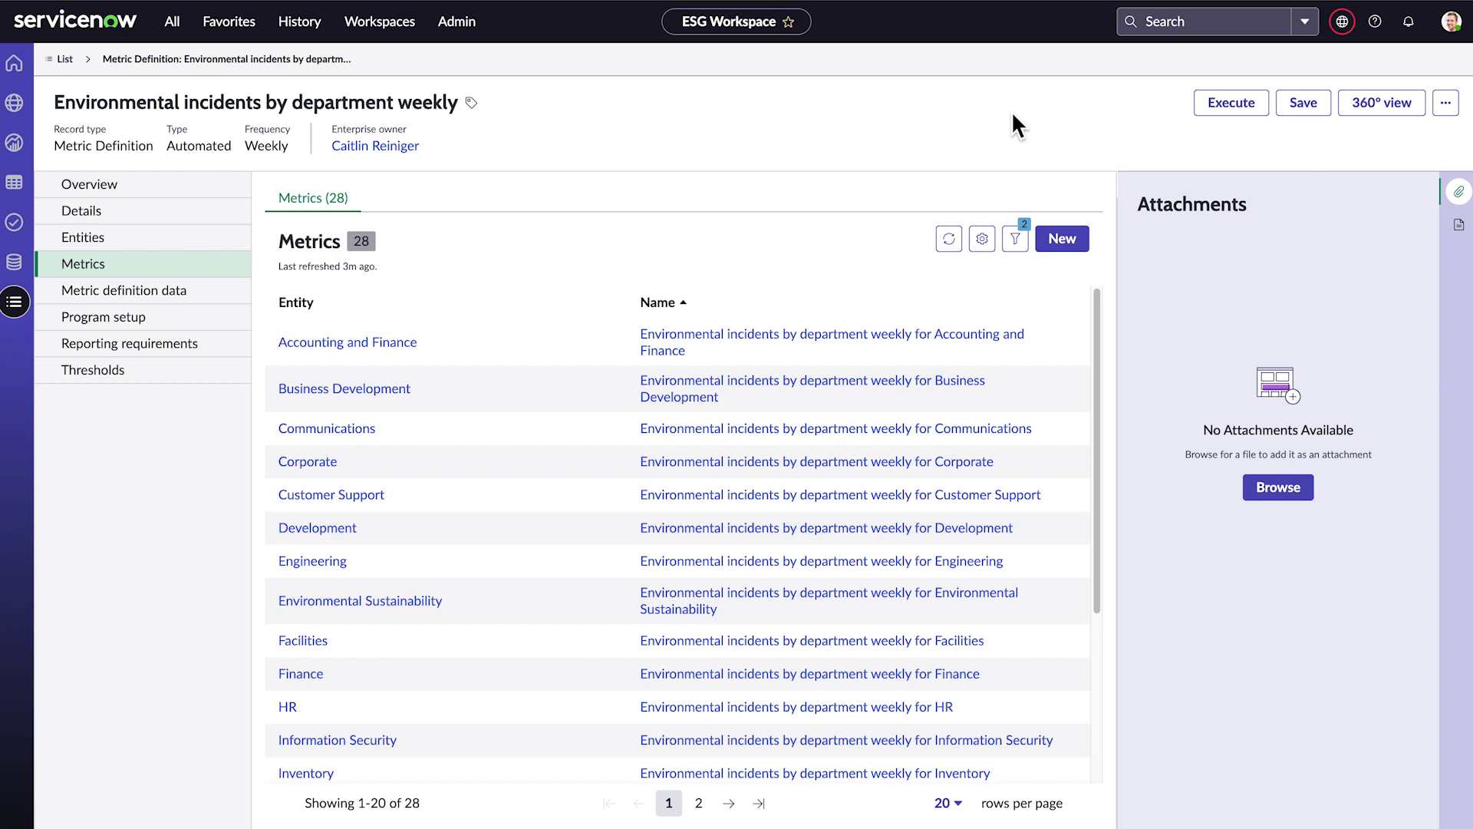
{"action": "left_click", "coordinate": [1231, 102]}
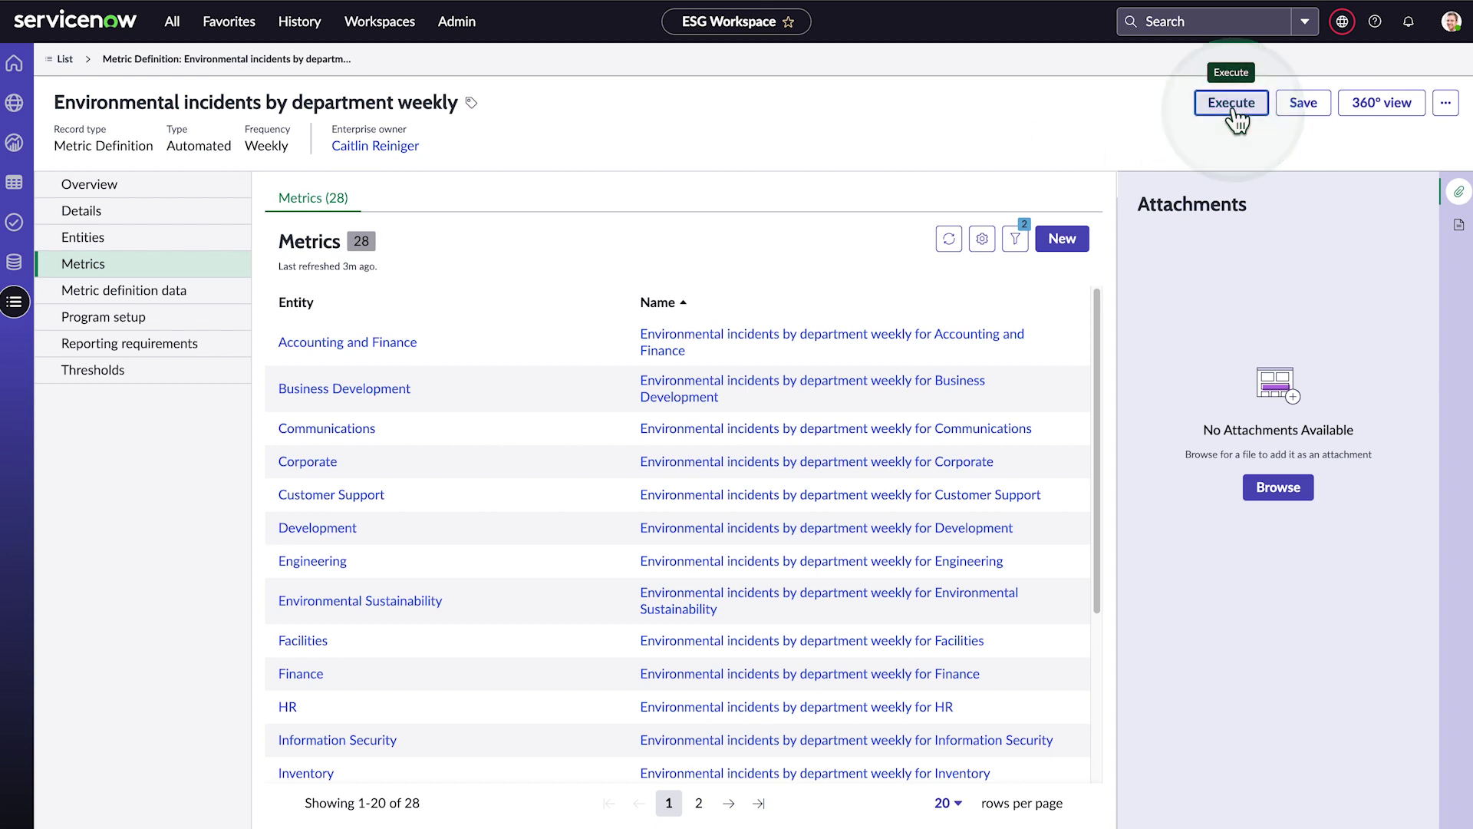
{"action": "scroll", "coordinate": [1105, 480], "scroll_direction": "down", "scroll_amount": 3}
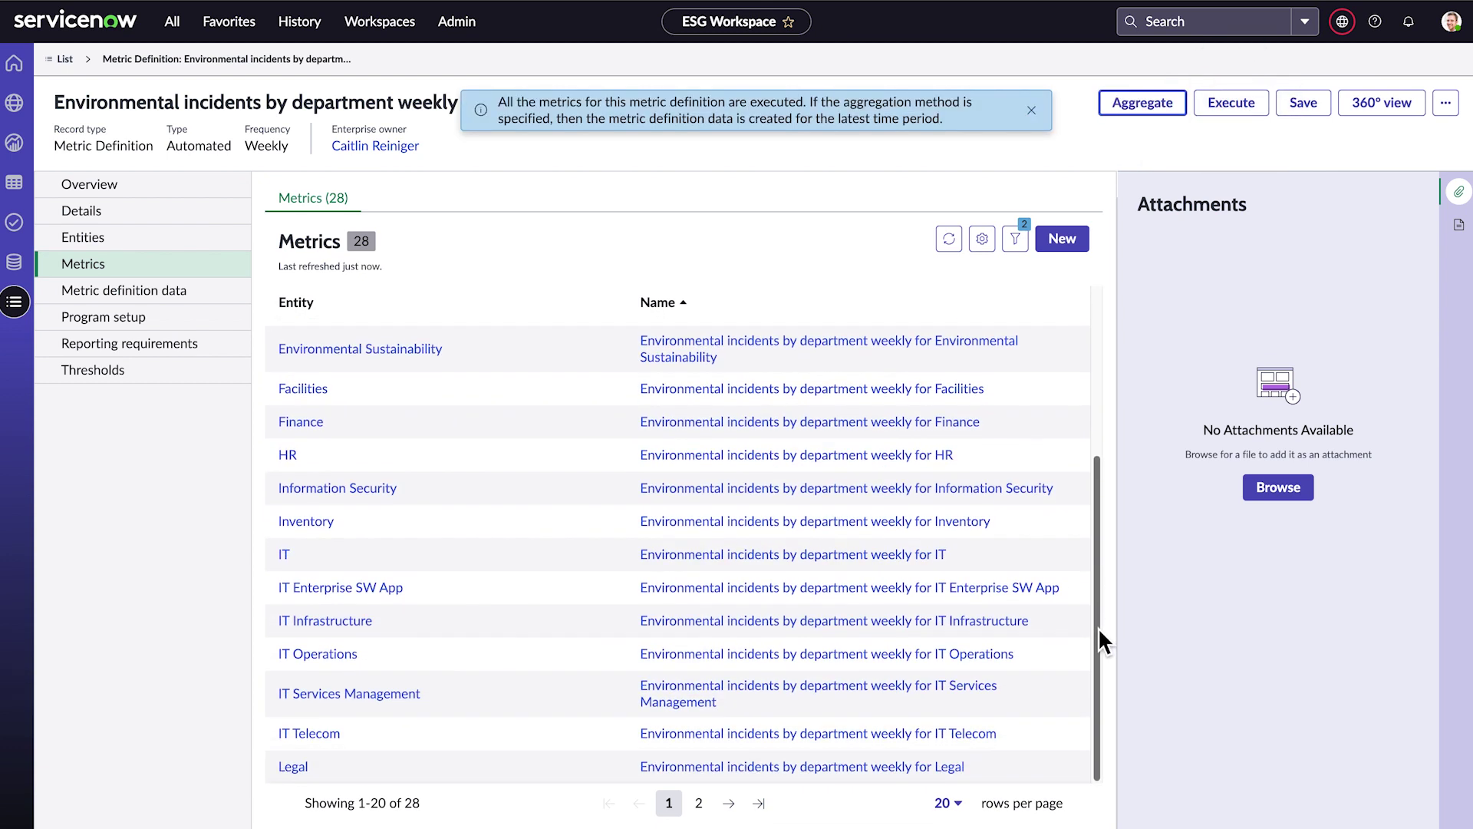
{"action": "left_click", "coordinate": [925, 556]}
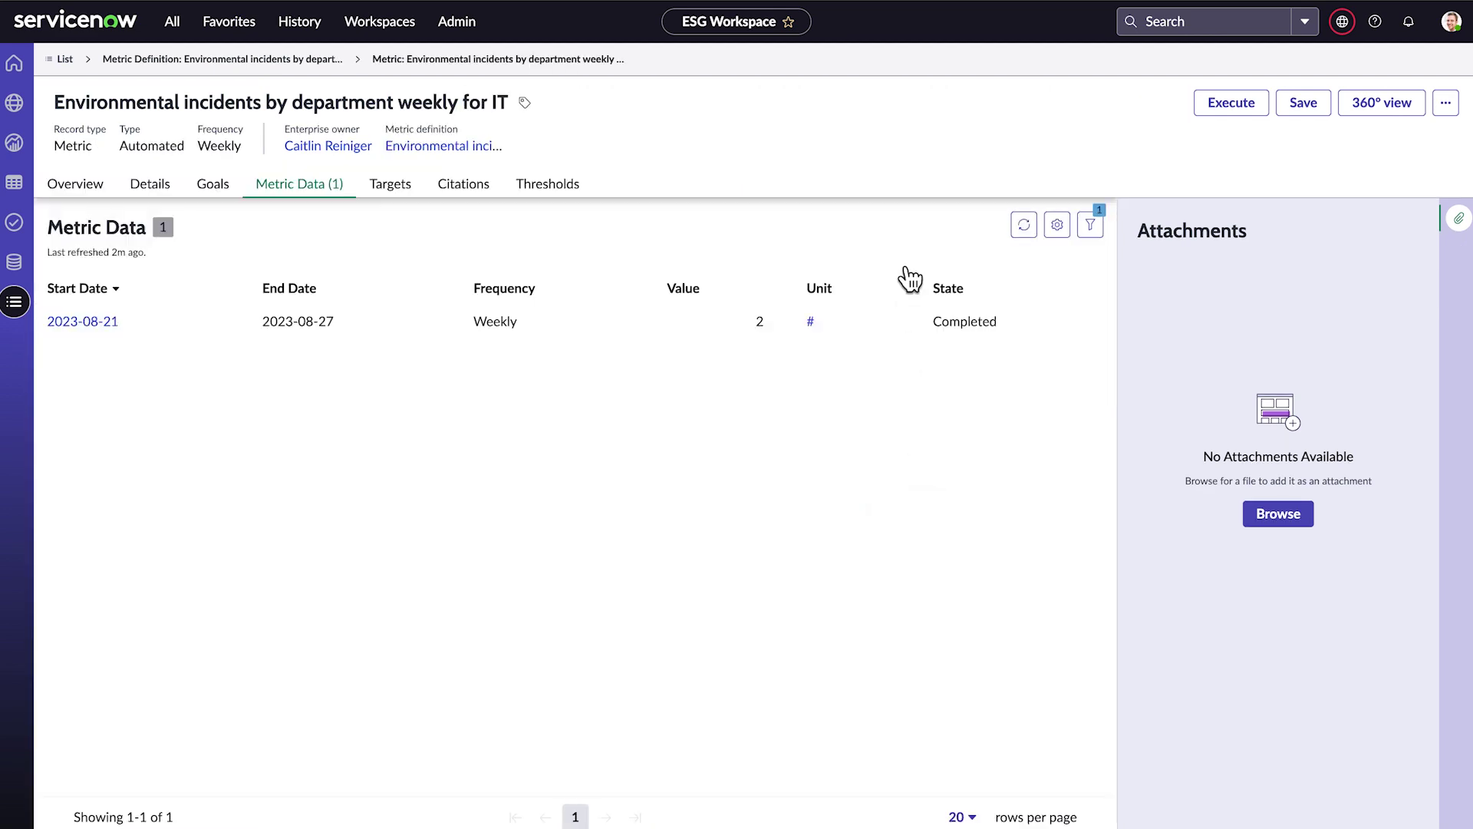